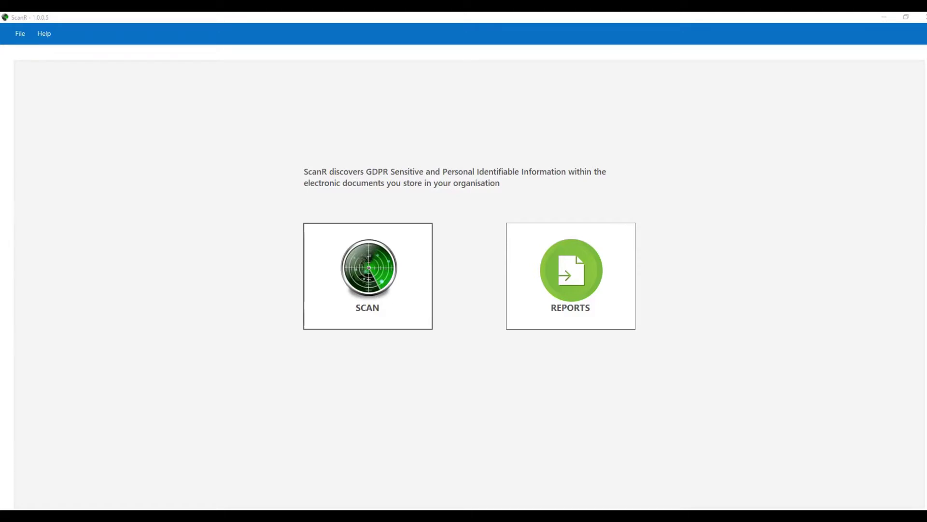
Open the scan configurations list and begin adding a new configuration.
click(377, 276)
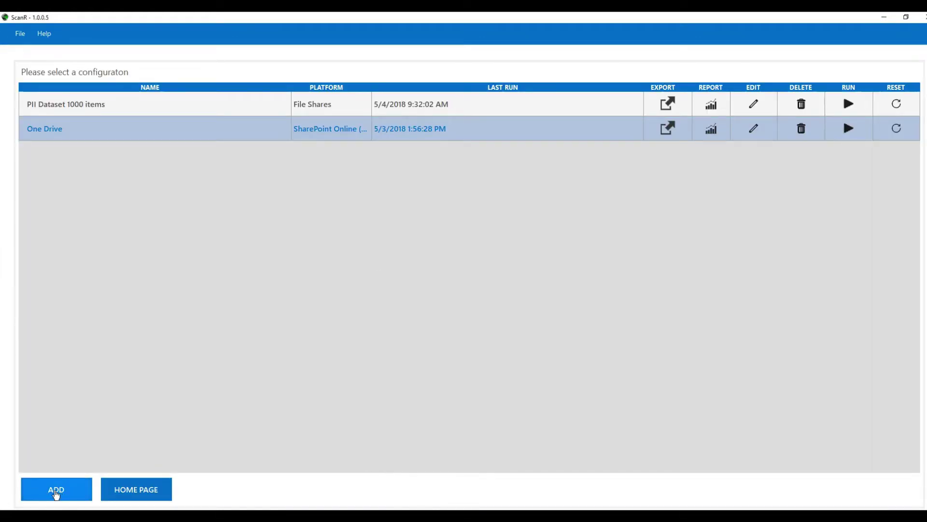
click(56, 493)
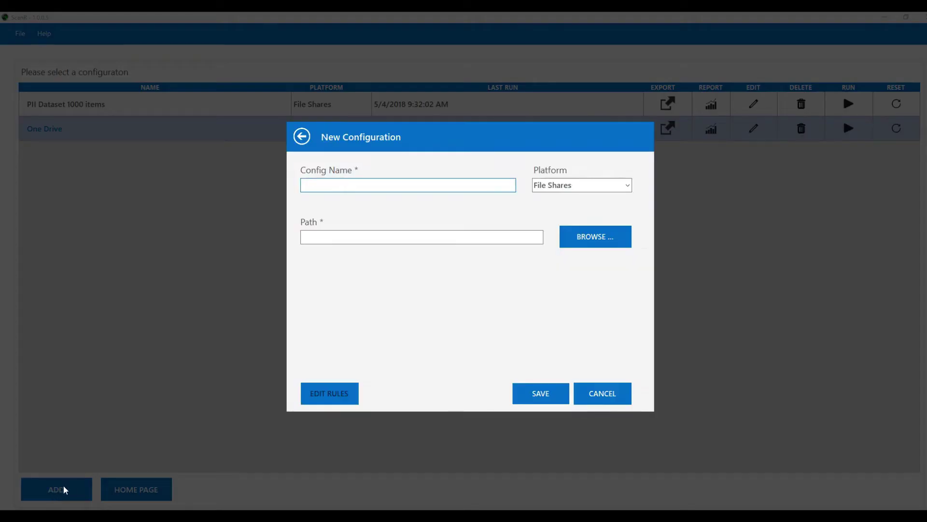
Name the configuration HR on the File Shares platform, scanning the PII Dataset\HR folder.
text(HR)
click(627, 187)
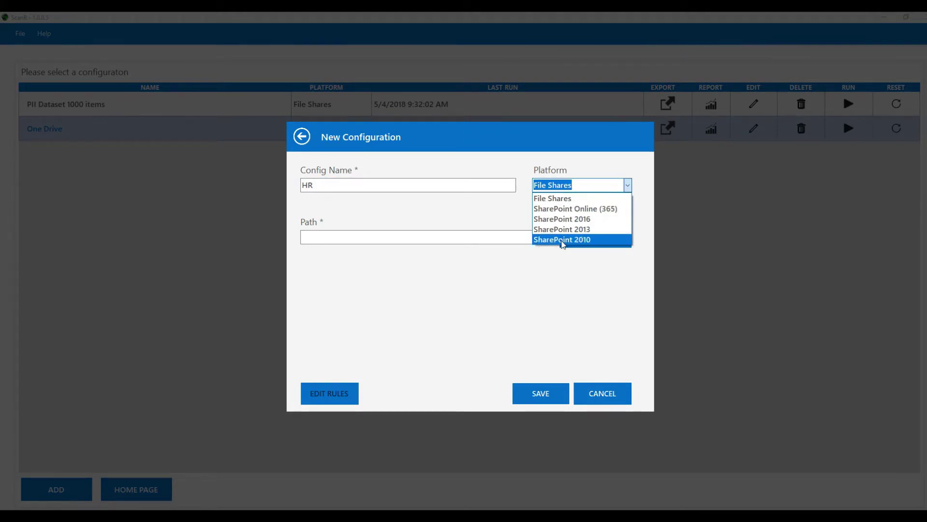
click(555, 198)
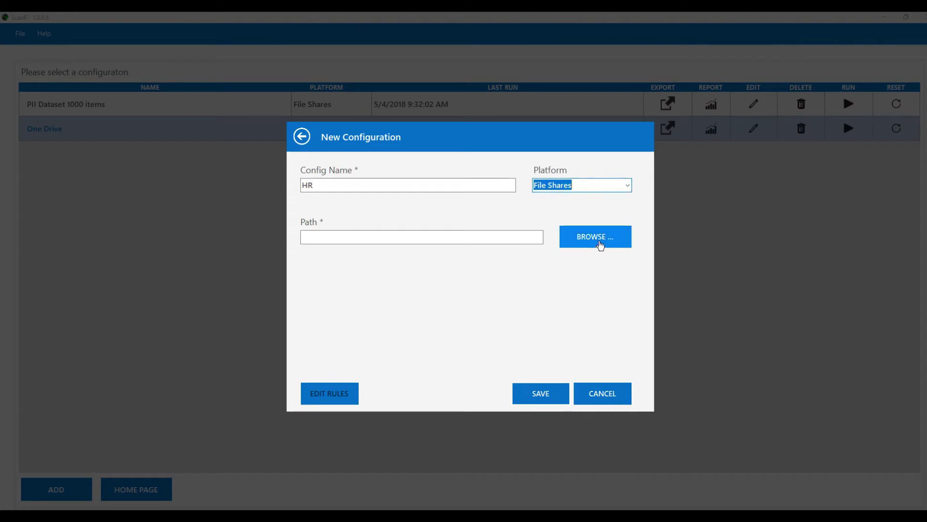
click(578, 239)
scroll(435, 337, down, 1)
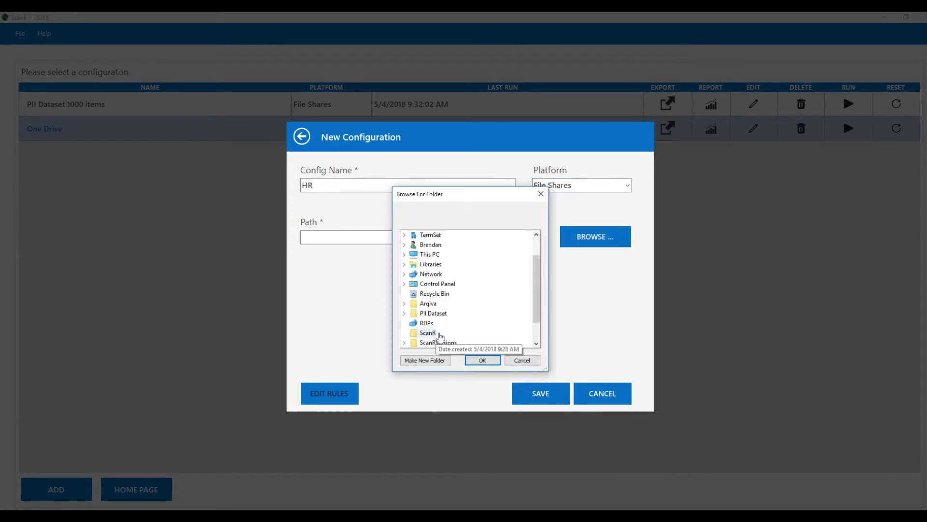
click(405, 313)
click(446, 324)
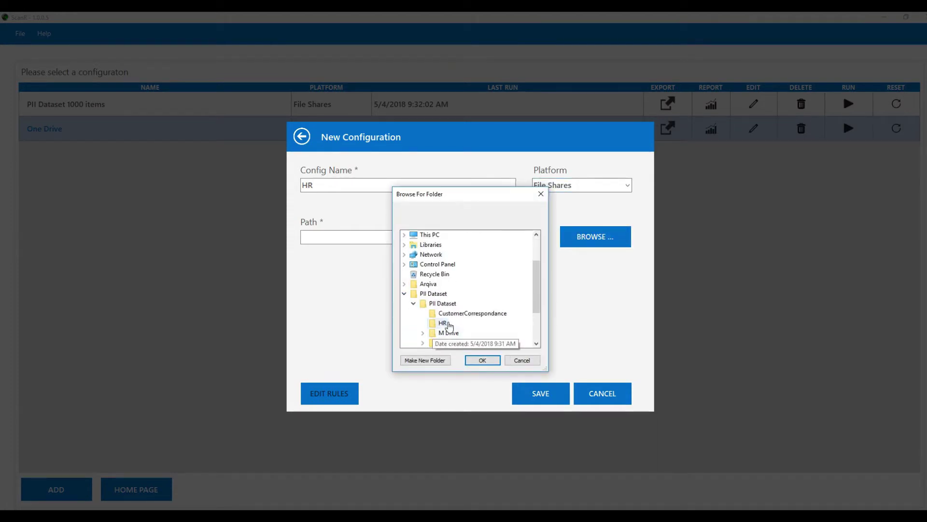
click(483, 359)
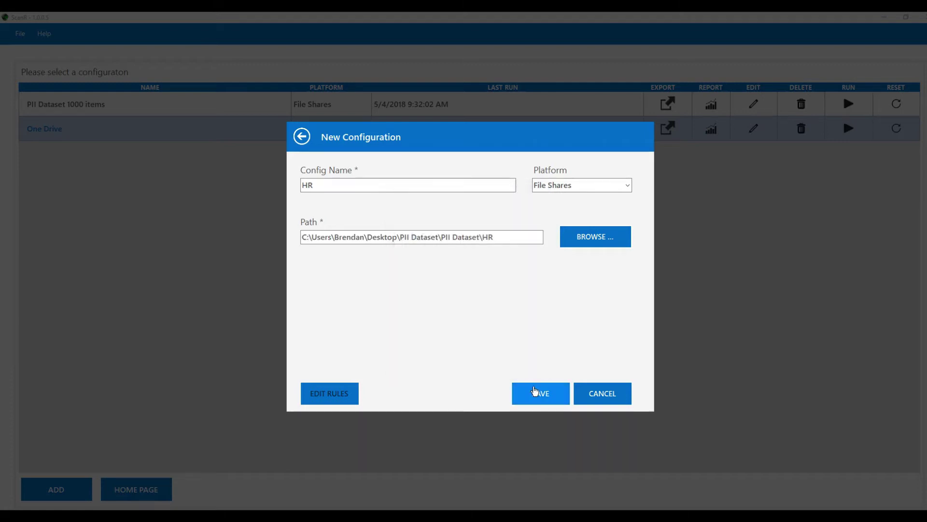
Save the HR configuration, dismiss the confirmation, and open its detection rules.
click(532, 392)
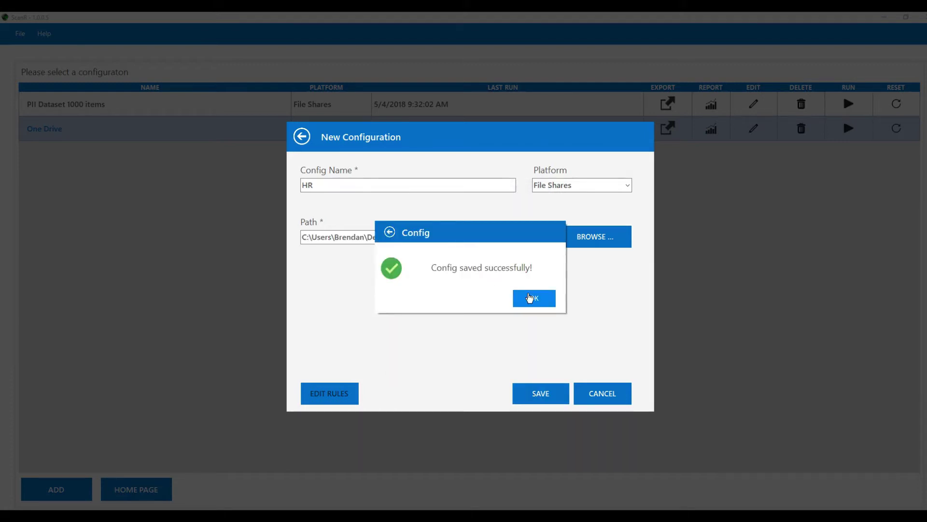
click(530, 298)
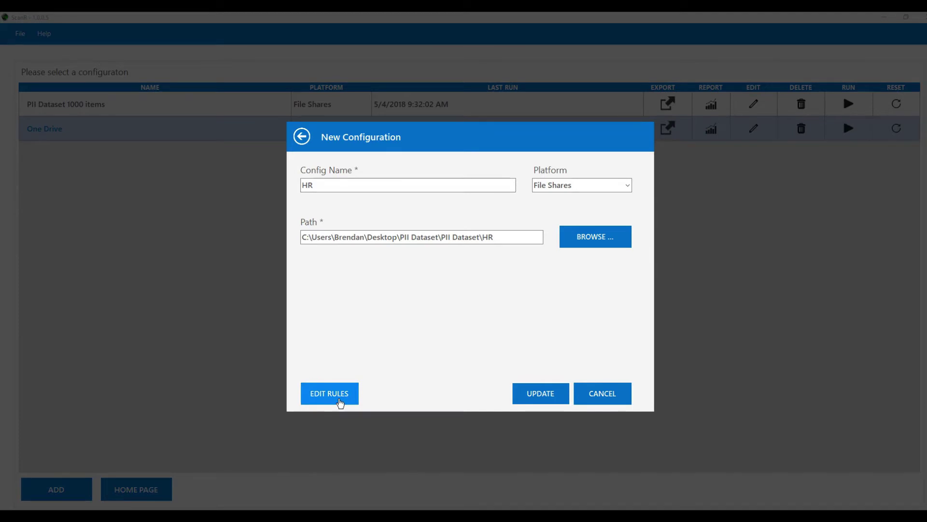
click(339, 401)
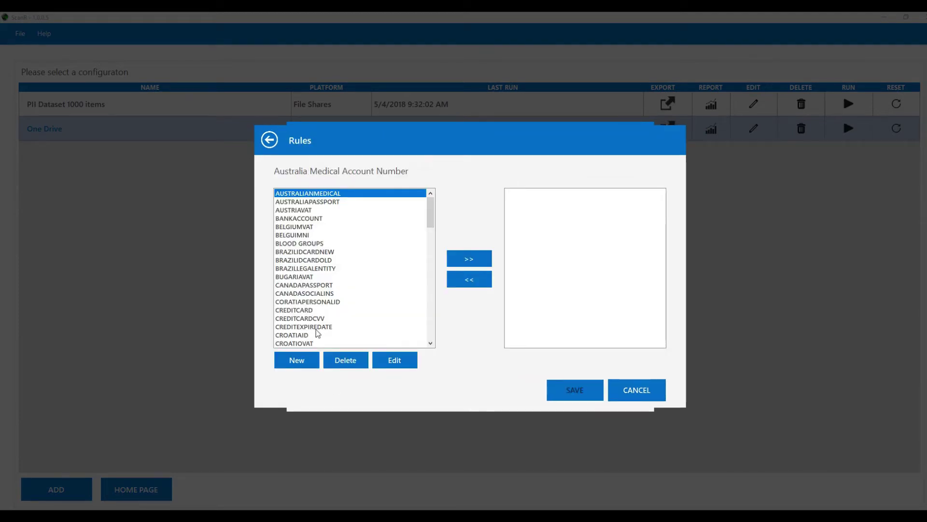
Add the PERSON, ORGANIZATION and BANKACCOUNT rules to the chosen rules.
click(293, 236)
key(p)
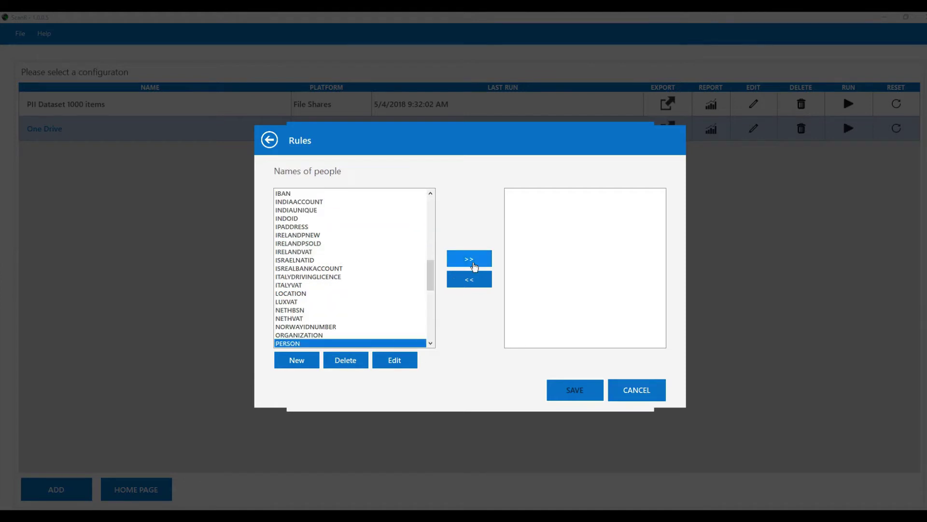
click(465, 263)
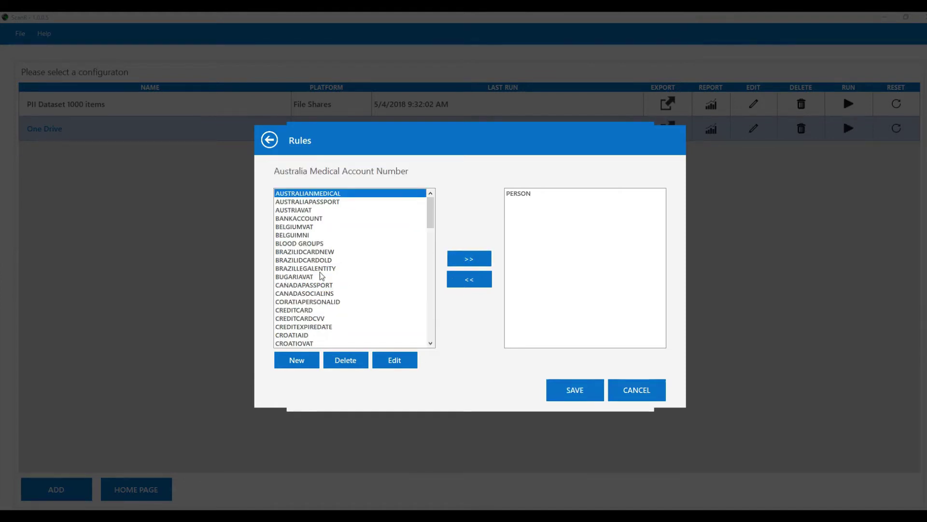
key(o)
click(471, 259)
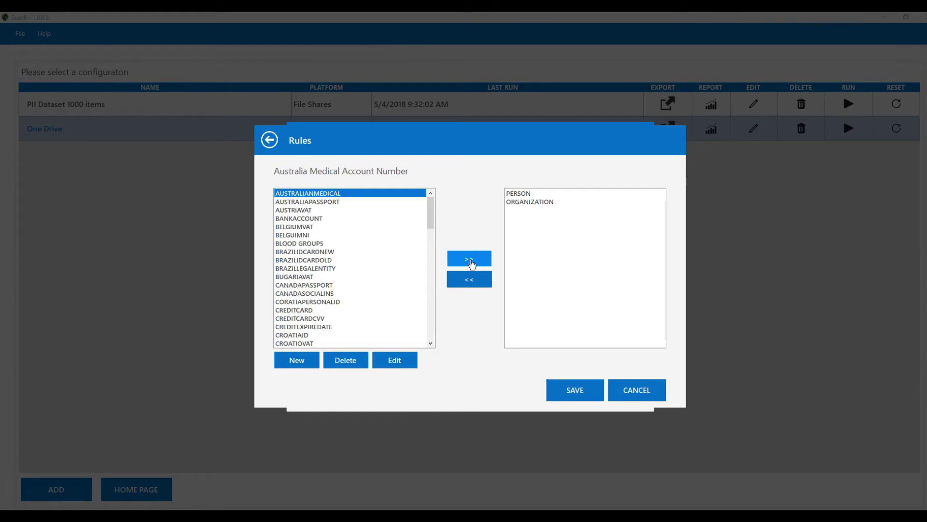
click(296, 218)
click(468, 259)
Add CREDITCARD, EMAIL and ETHNICITY, then save the rules and update the HR configuration.
click(358, 252)
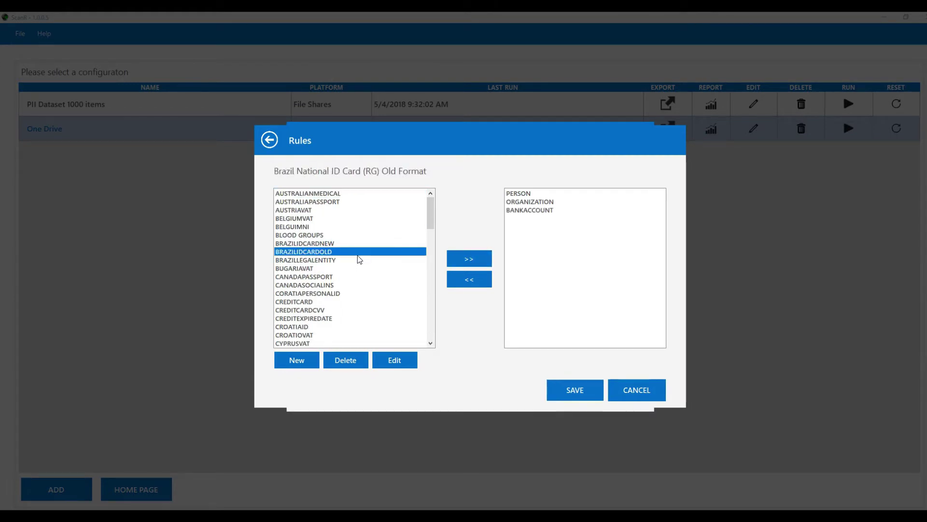
click(359, 276)
click(288, 303)
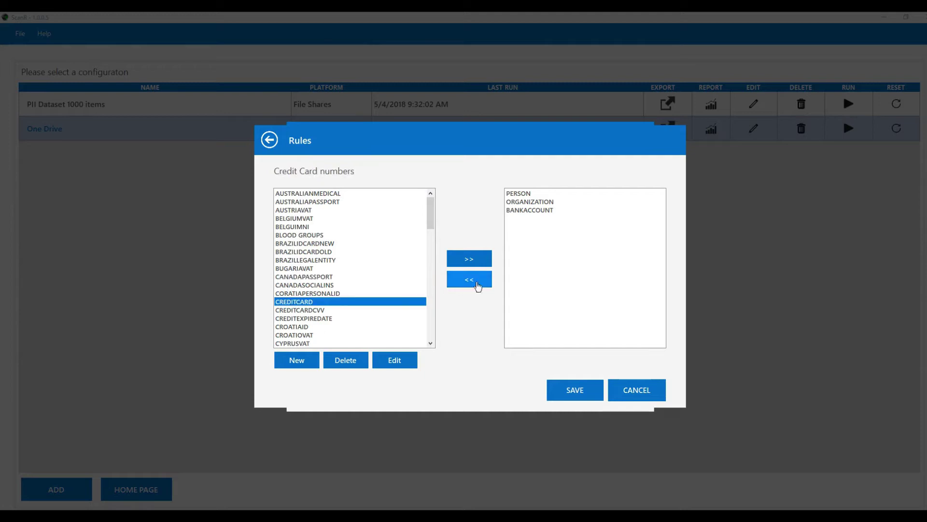
click(470, 259)
click(312, 279)
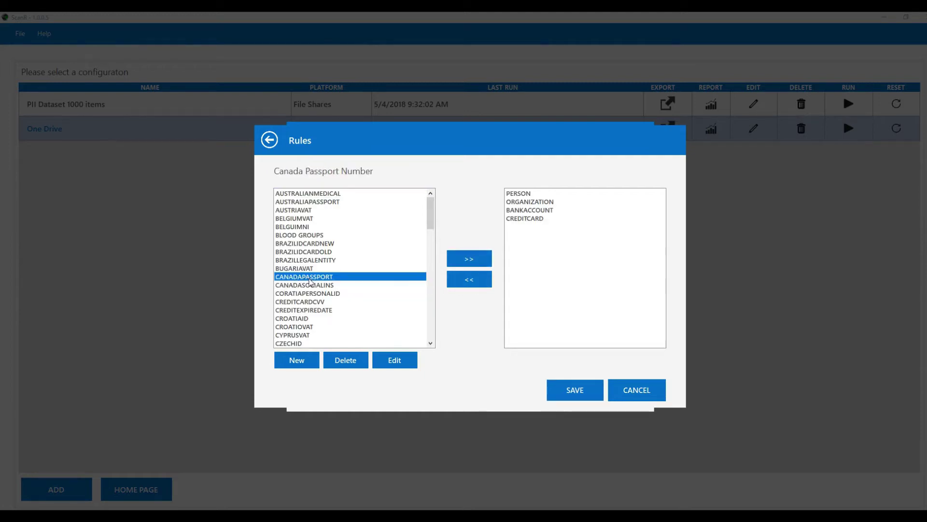
key(e)
click(469, 262)
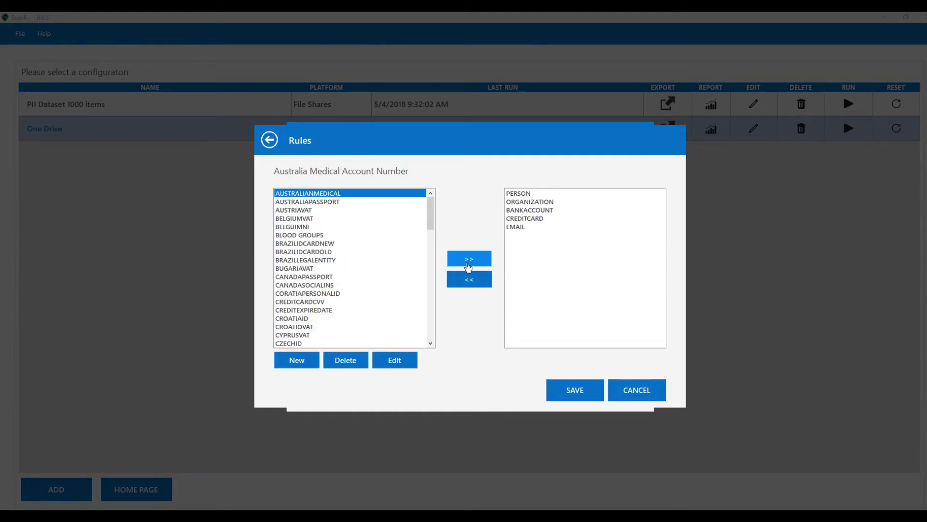
click(306, 286)
key(e)
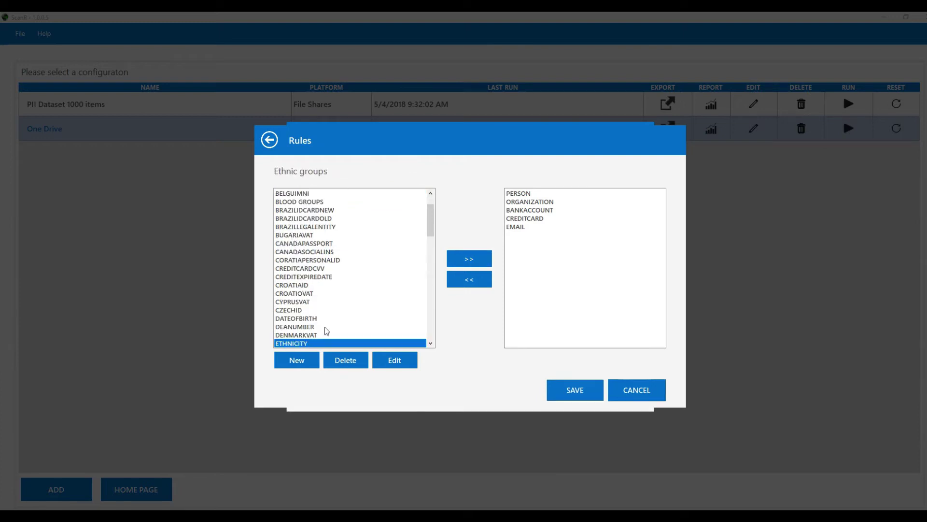
click(469, 261)
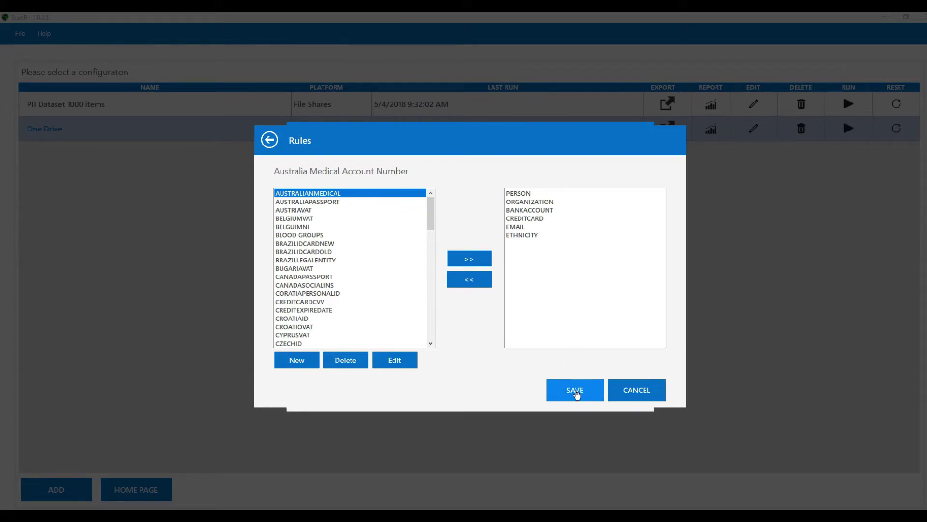
click(574, 392)
click(540, 394)
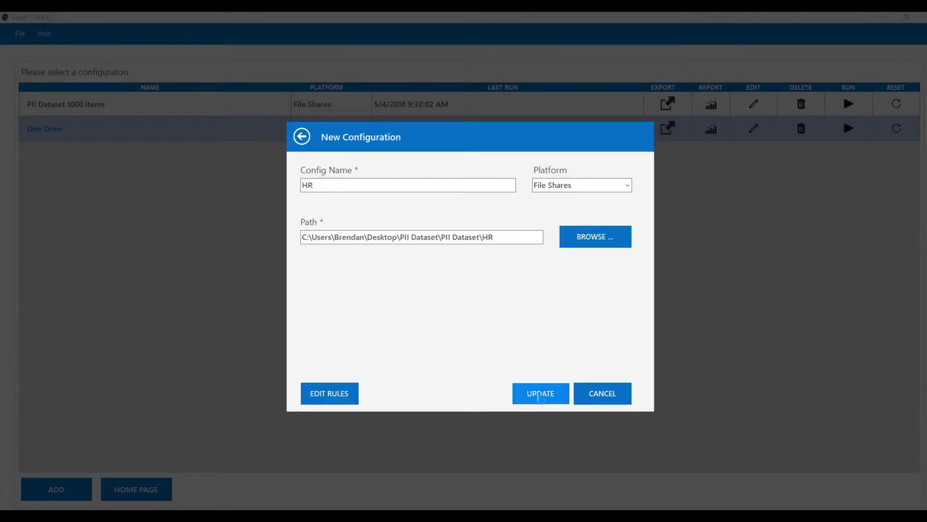
Run the HR configuration's scan through all 56 documents and close the summary.
click(45, 154)
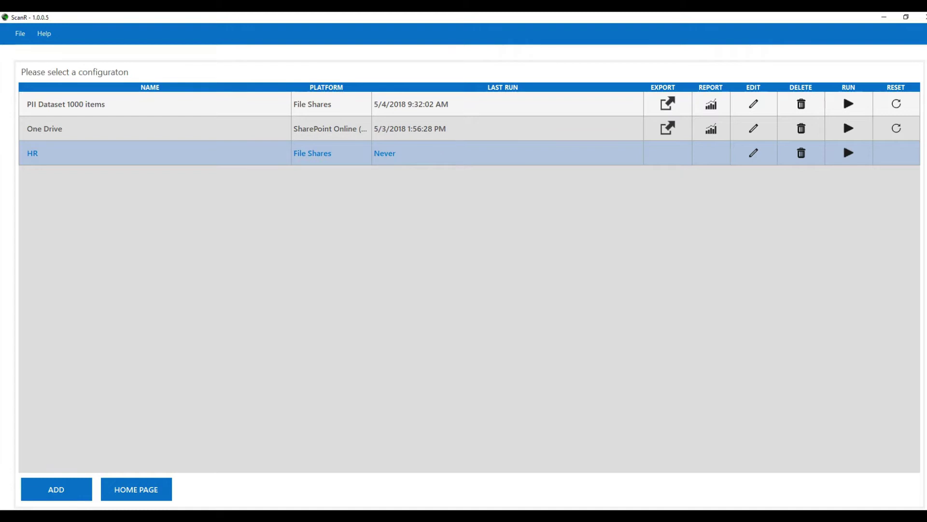
click(849, 154)
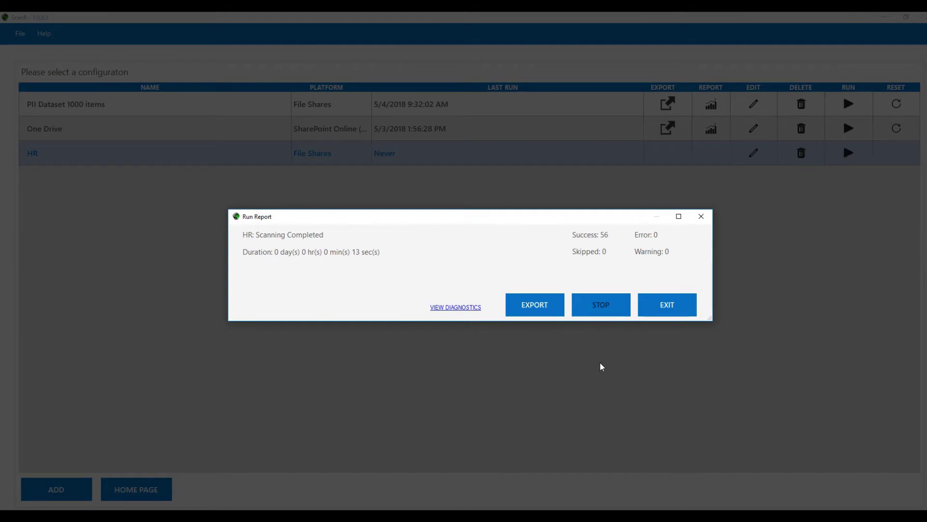
click(666, 309)
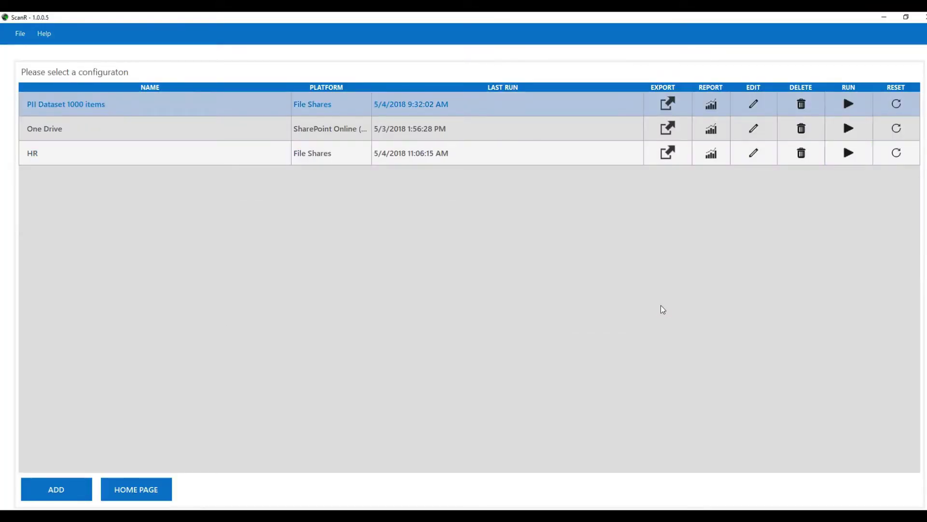
Open the HR report, sort by score descending, and view 78907897890.csv's rule matches.
click(145, 153)
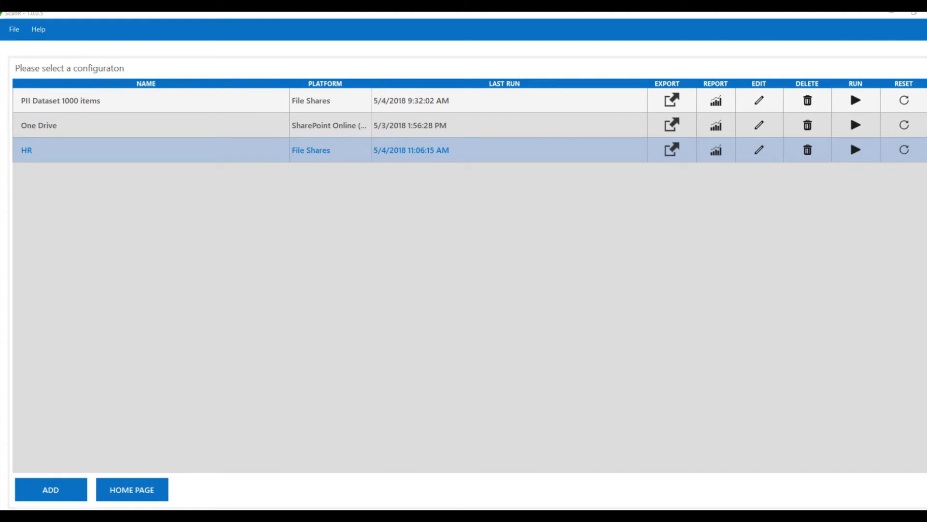
click(717, 151)
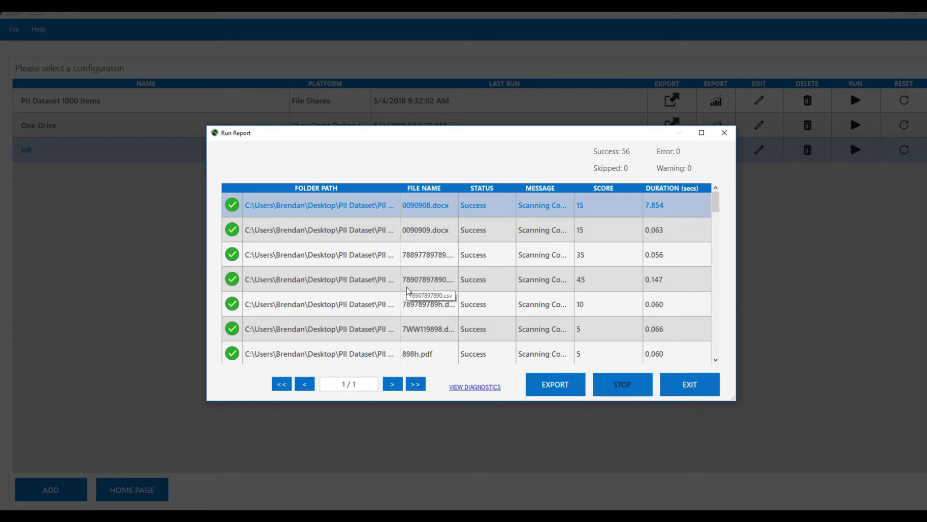
click(292, 238)
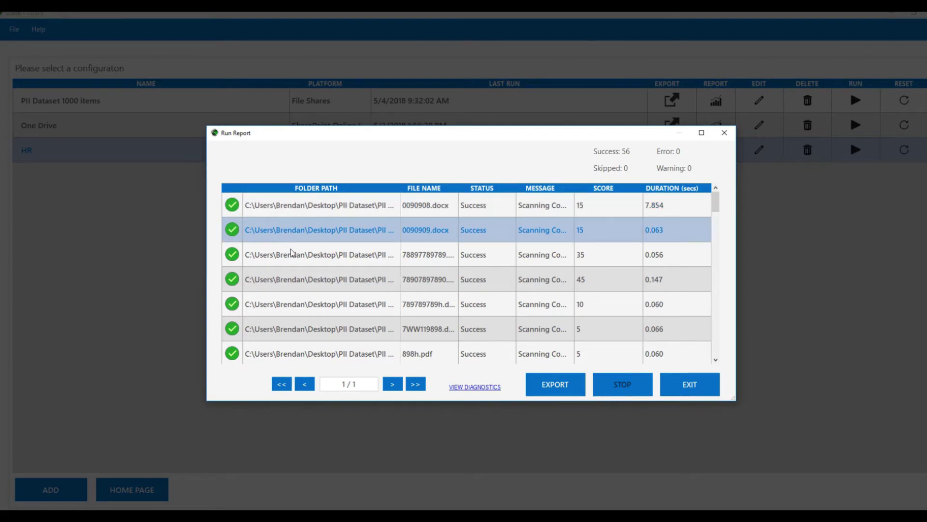
click(292, 252)
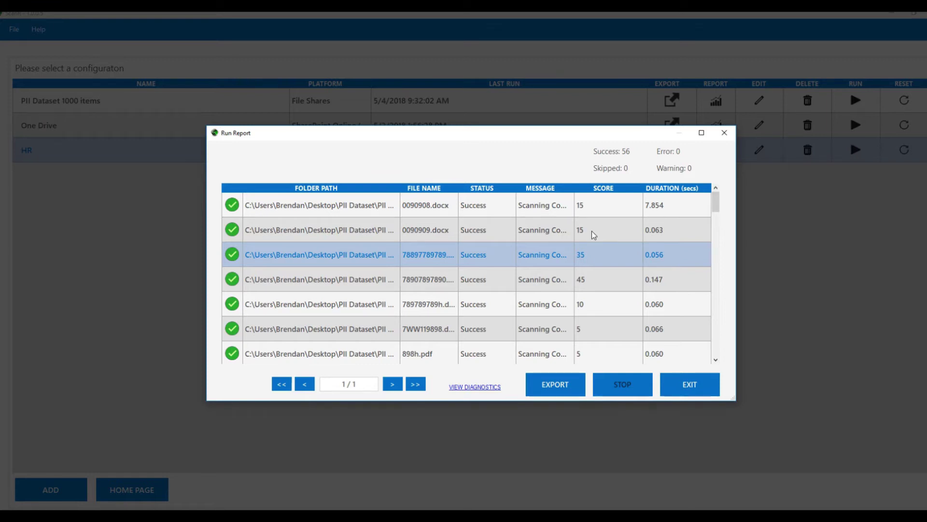
click(595, 189)
click(595, 189)
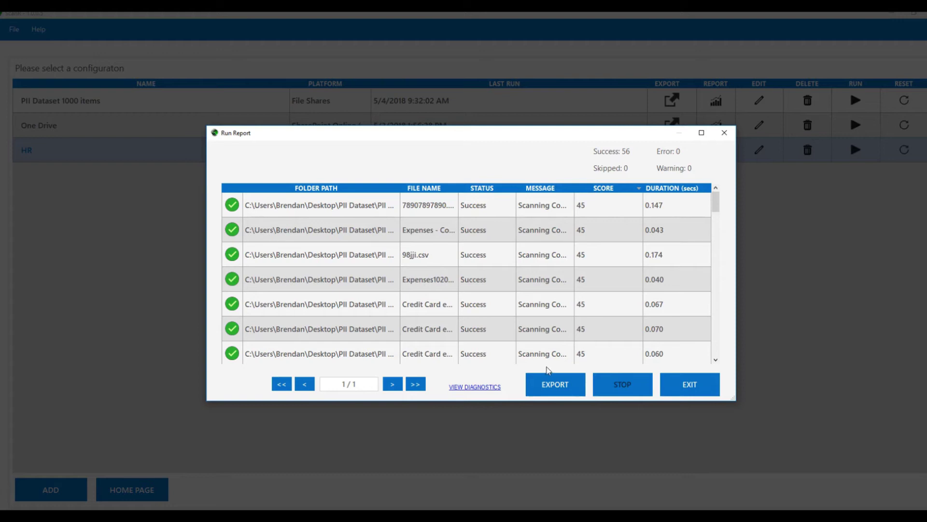
double_click(296, 206)
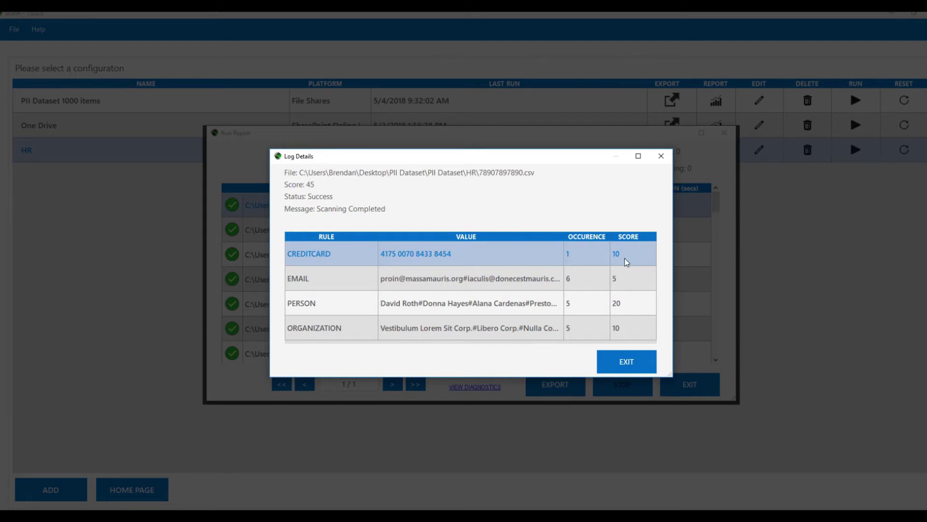
Review the file's EMAIL and ORGANIZATION matches, then close the log details.
click(467, 283)
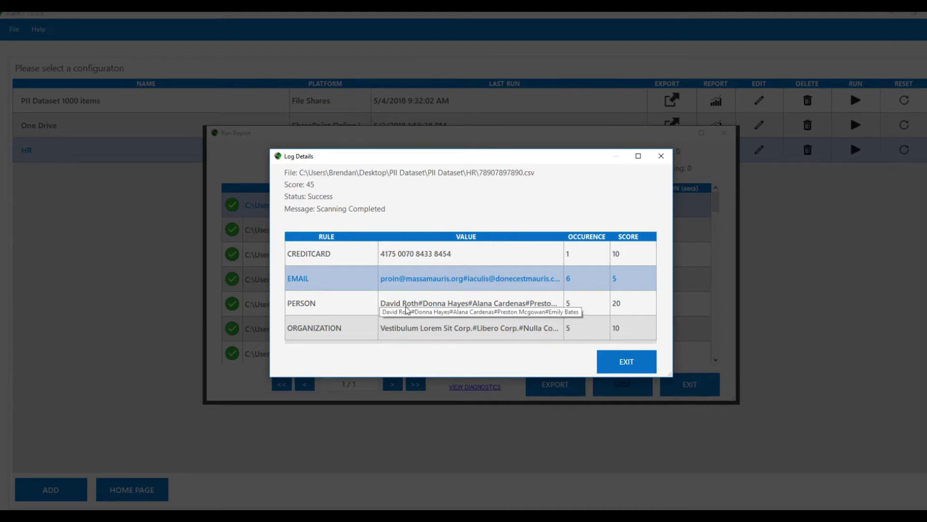
click(413, 331)
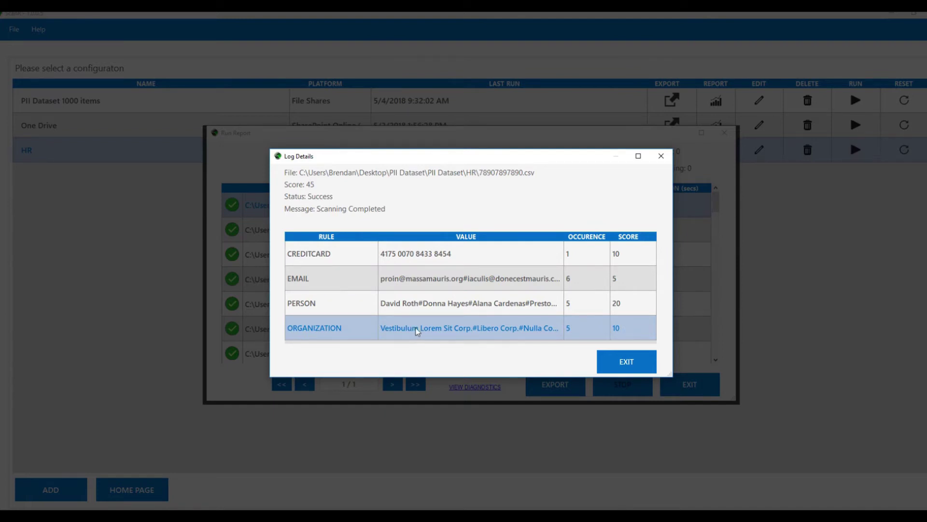
click(613, 363)
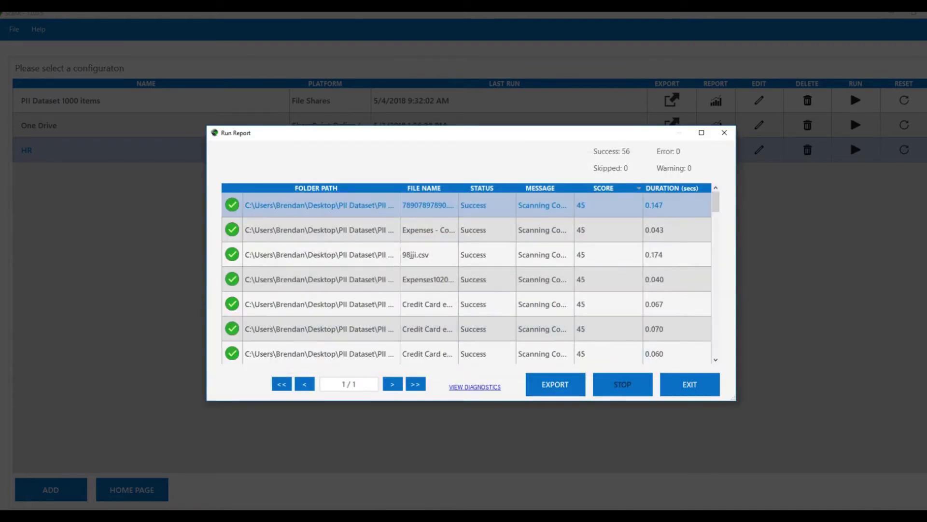
Close the HR run report and try exporting HR results to the HR workbook, then cancel.
key(Escape)
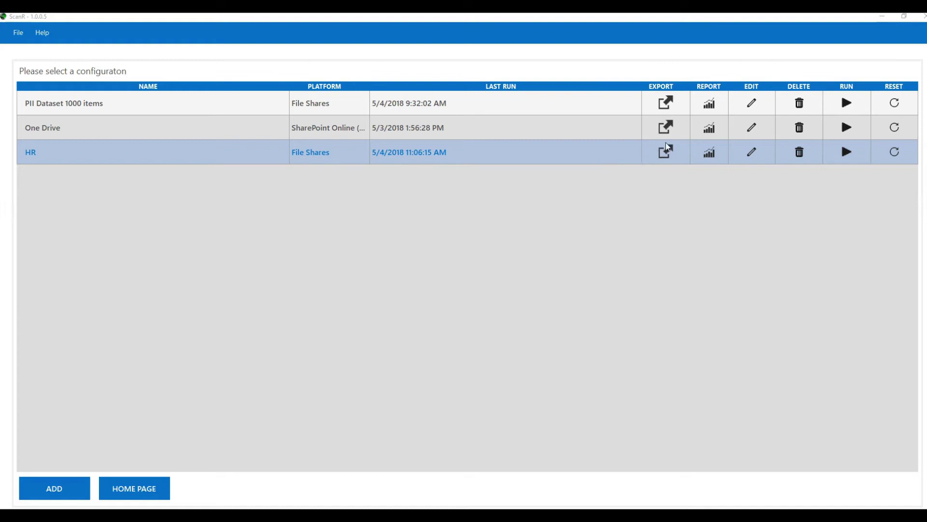
click(667, 155)
click(106, 174)
click(435, 270)
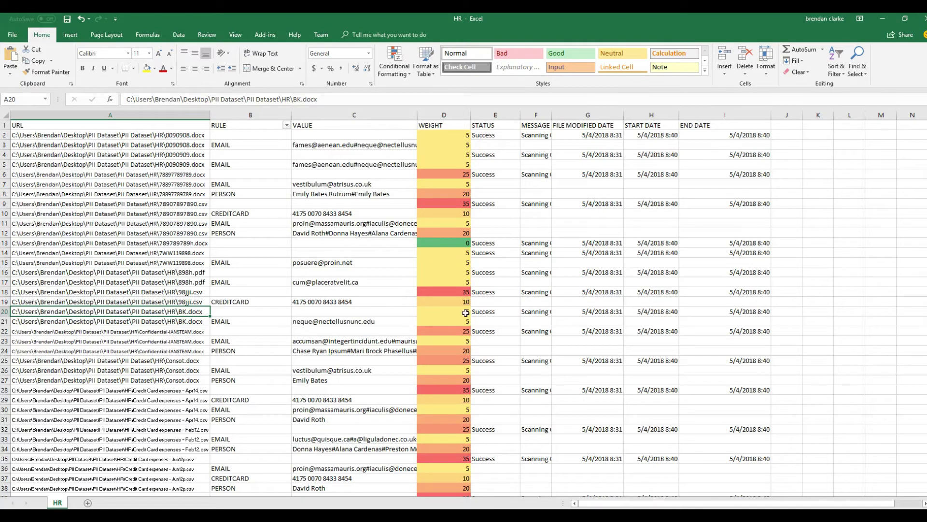
Filter the RULE column to CREDITCARD only, then return to the ScanR home page.
click(287, 126)
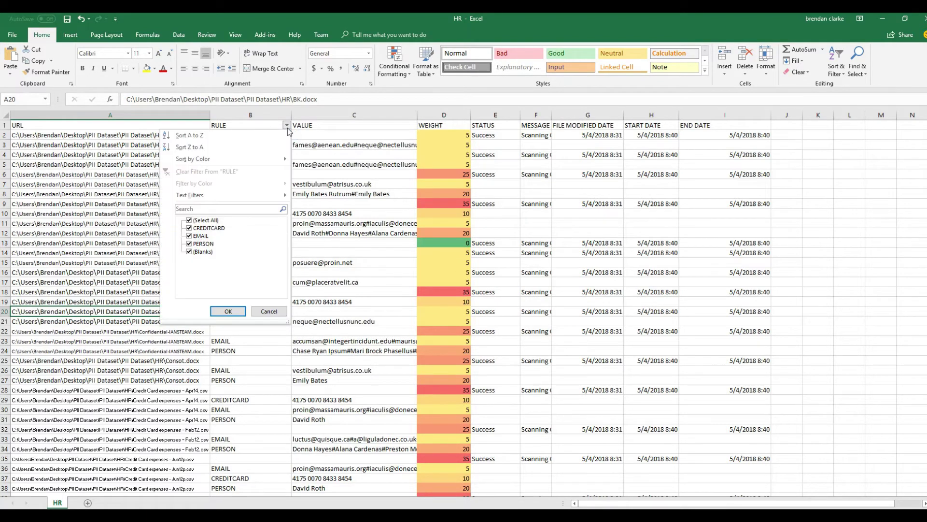
click(189, 221)
click(189, 229)
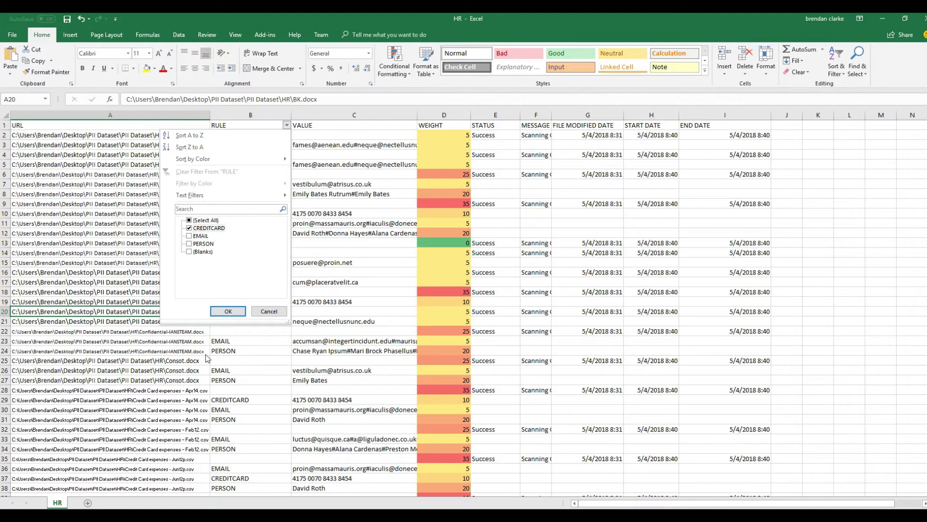
click(228, 311)
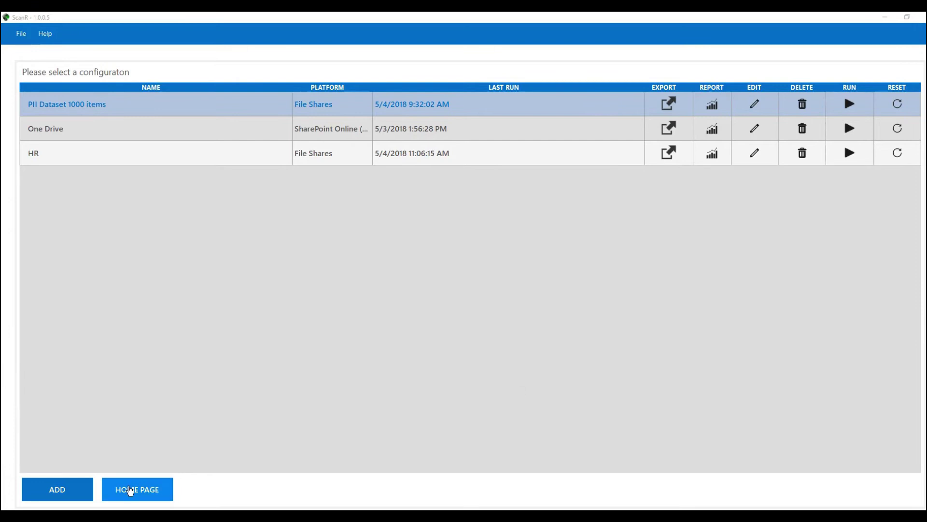
click(136, 495)
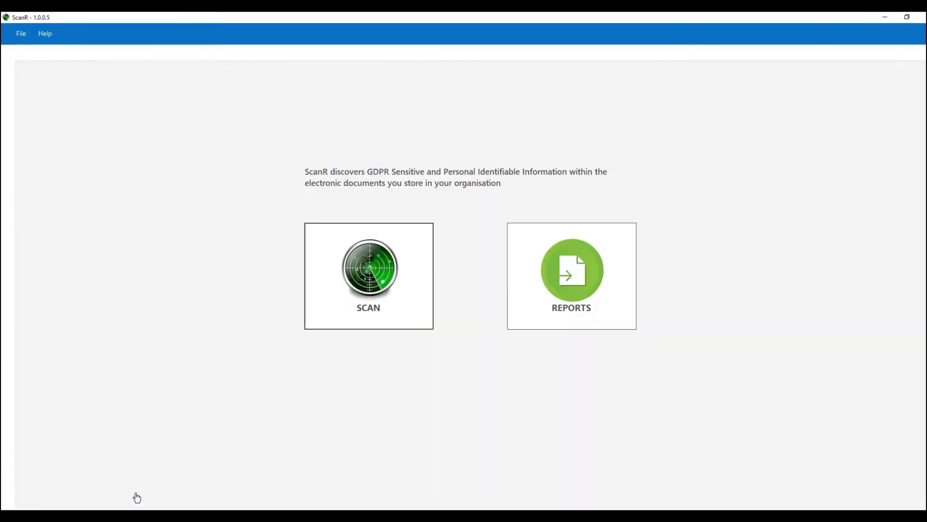
Go to Reports > Subject Access Request and add a new SAR report.
click(573, 289)
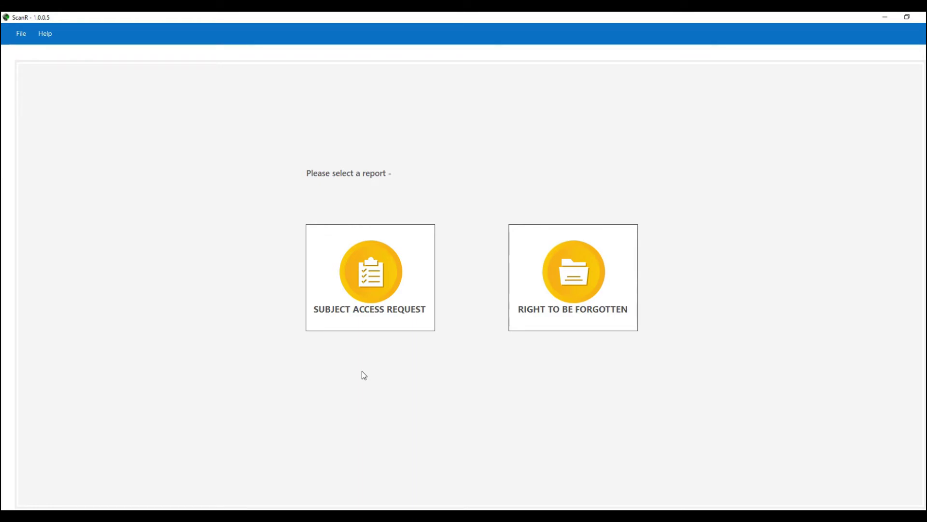
click(367, 277)
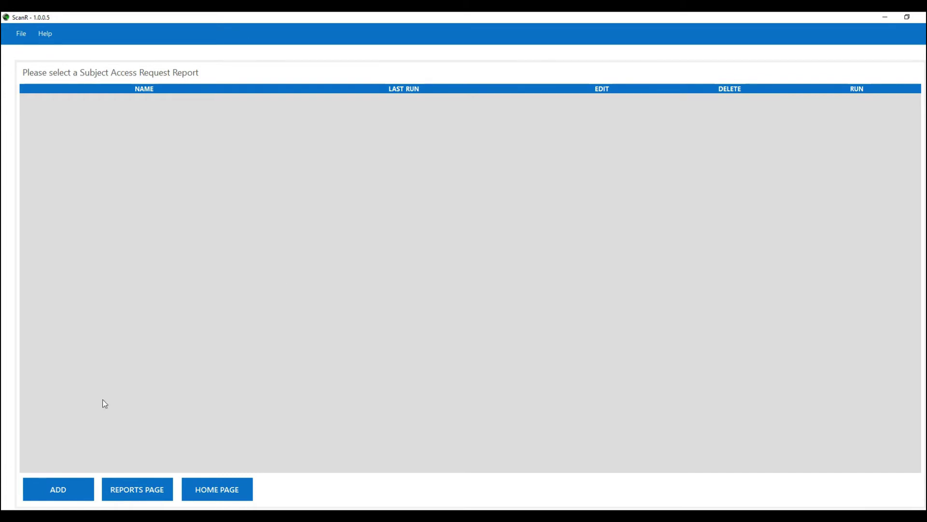
click(62, 490)
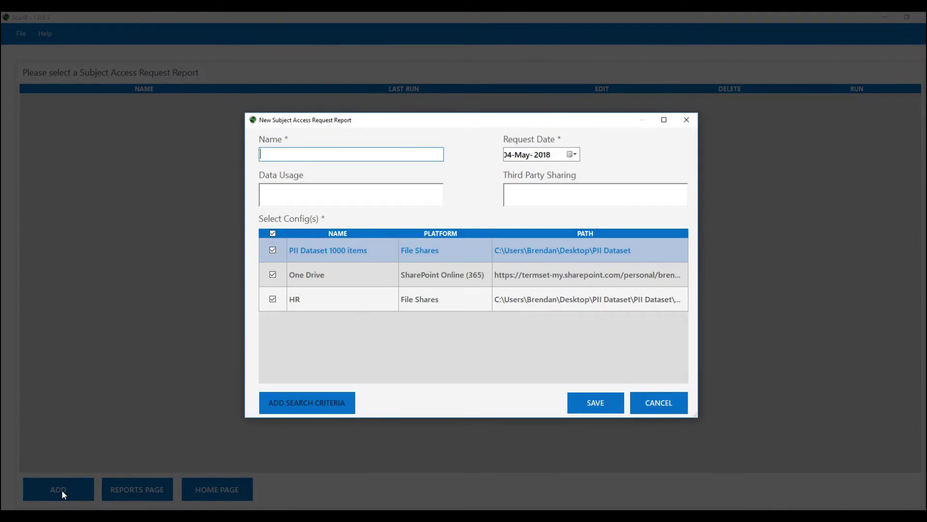
Name the SAR report after the data subject and set the request date to 02-May-2018.
click(573, 155)
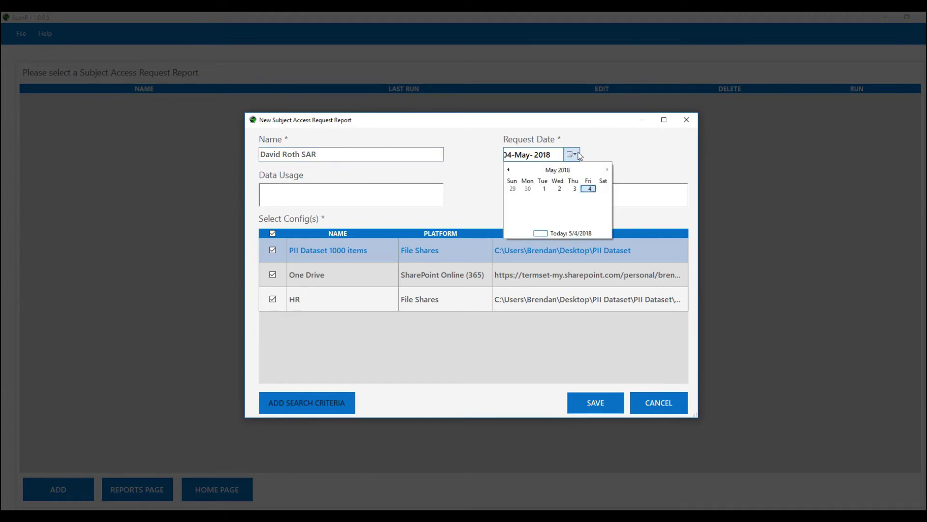
click(559, 188)
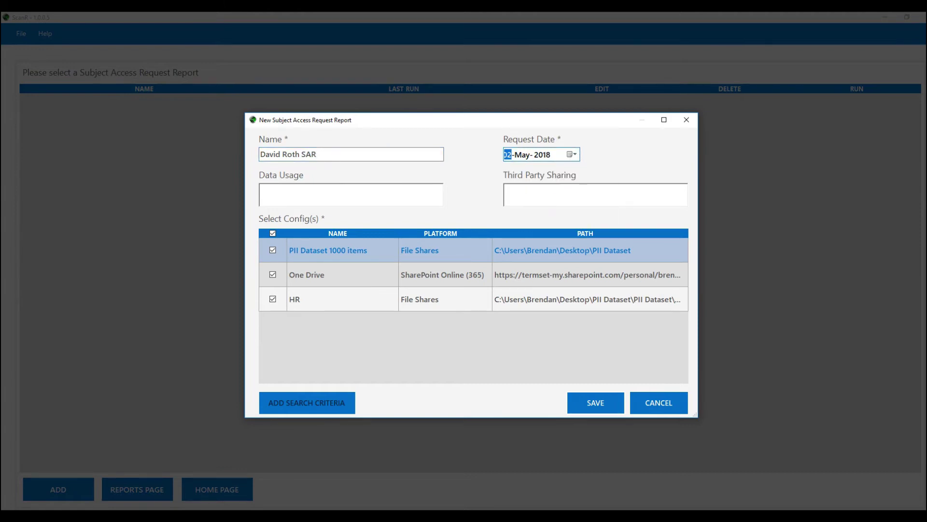
click(260, 190)
Limit the report to the HR configuration only, save it, and open its search criteria.
click(273, 234)
click(271, 273)
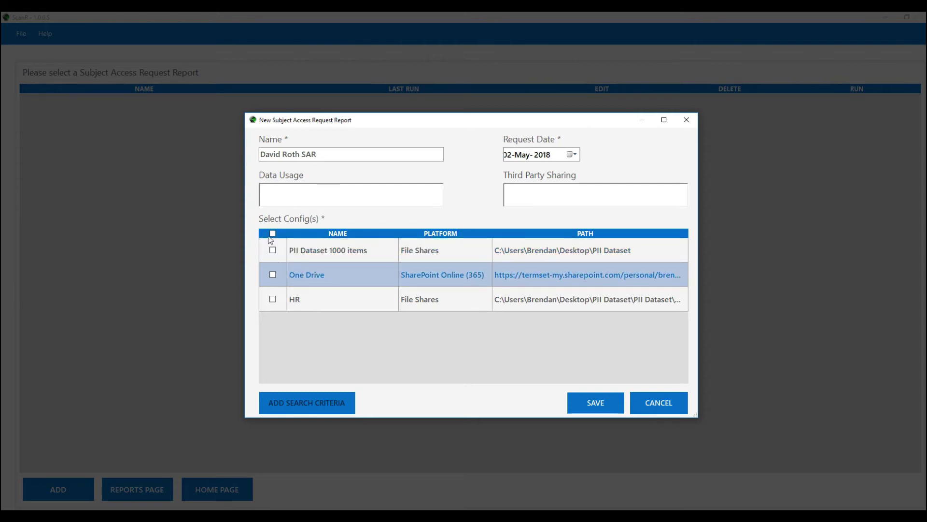
click(272, 298)
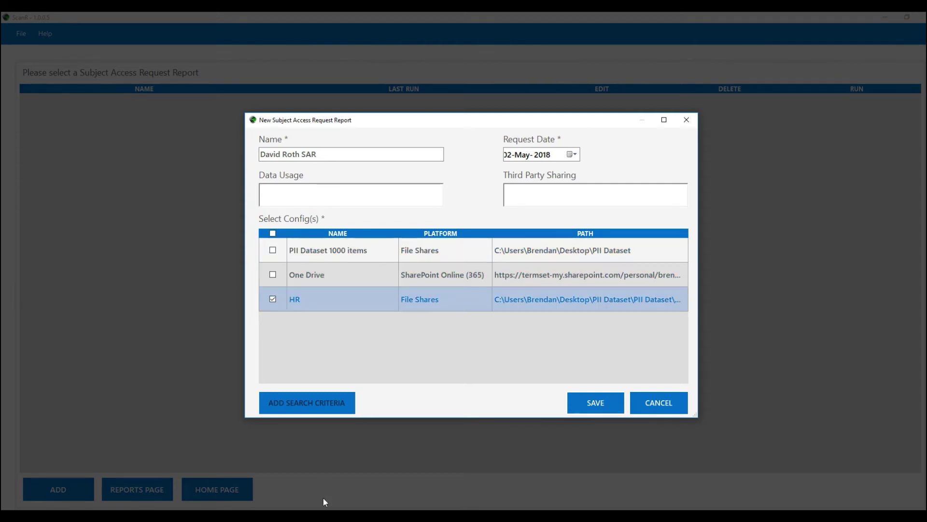
click(592, 401)
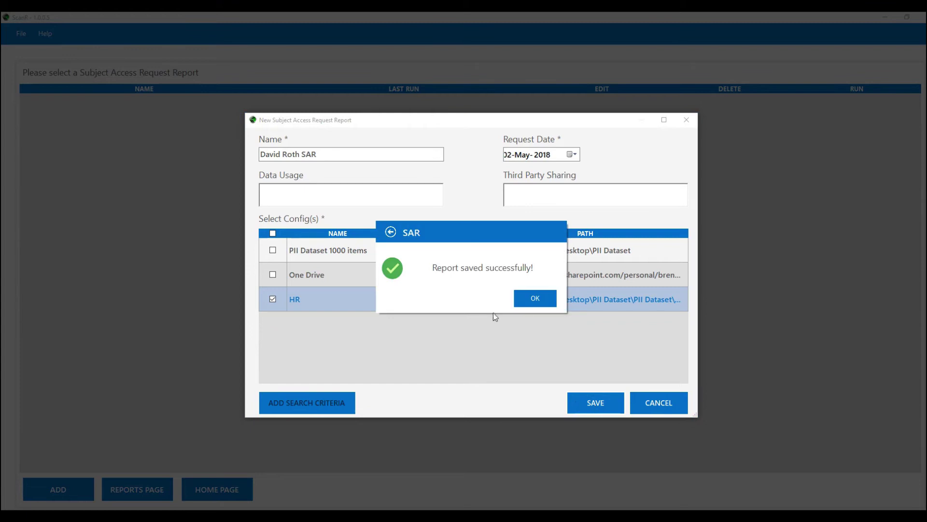
click(538, 300)
click(313, 403)
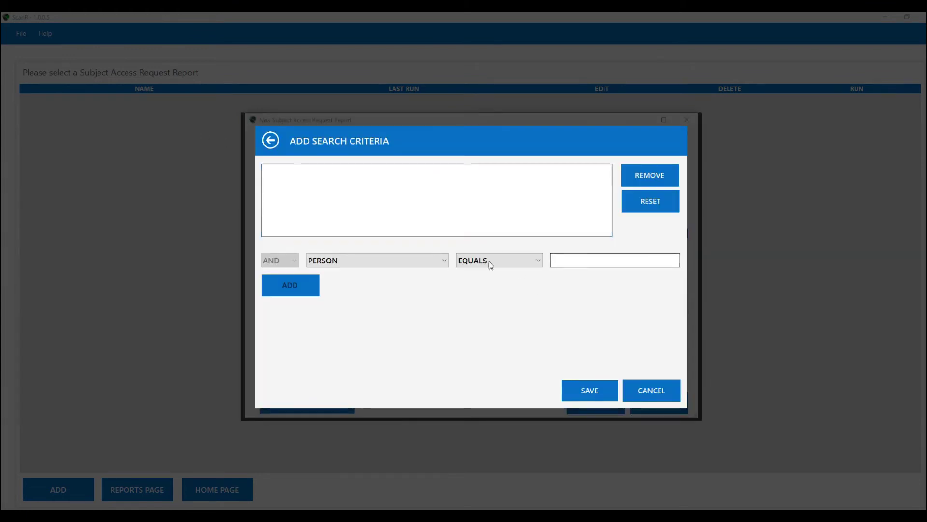
Add a PERSON EQUALS criterion with the data subject's full name.
click(580, 261)
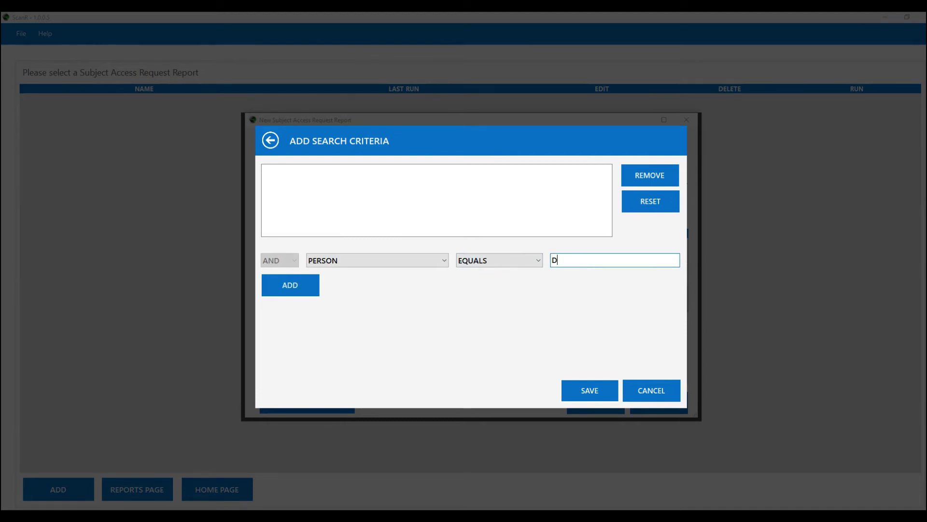
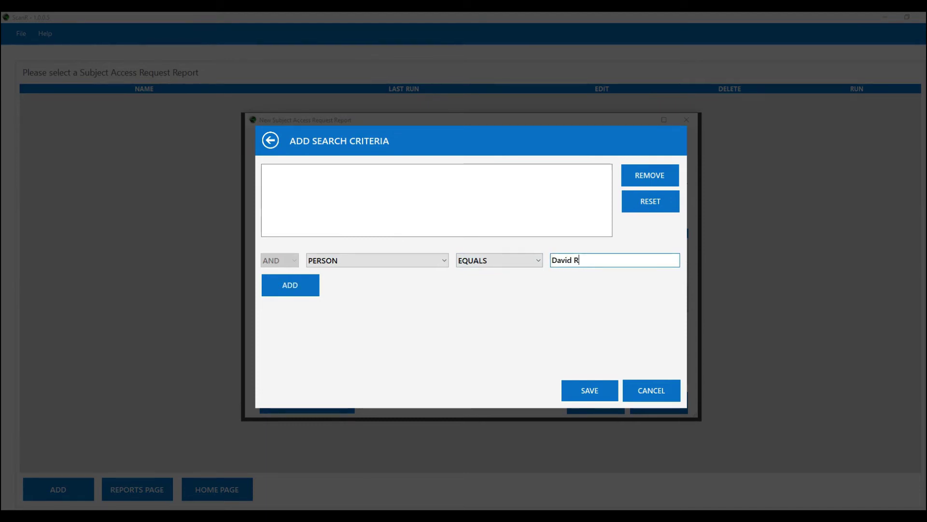
click(295, 283)
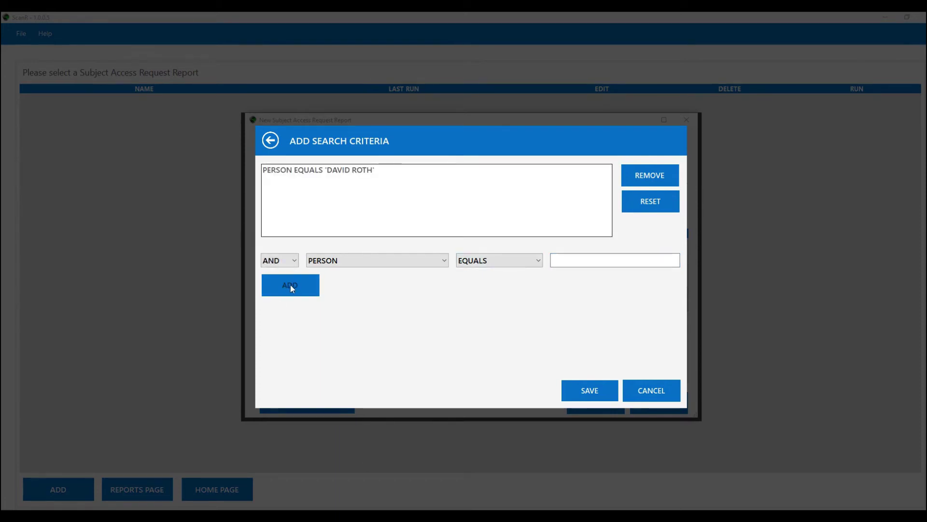
Try an OR-joined alternative name form, then remove it and revert the join to AND.
click(295, 263)
click(278, 283)
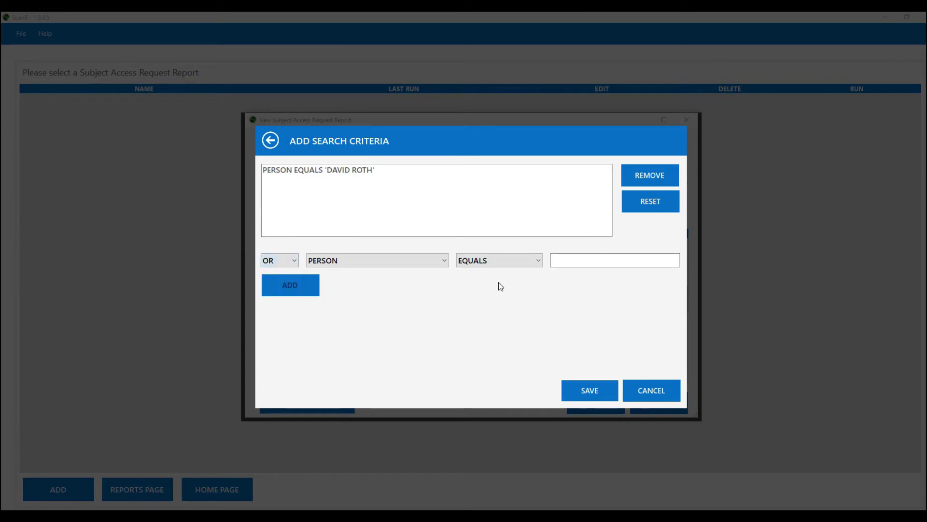
click(568, 261)
text(D Roth)
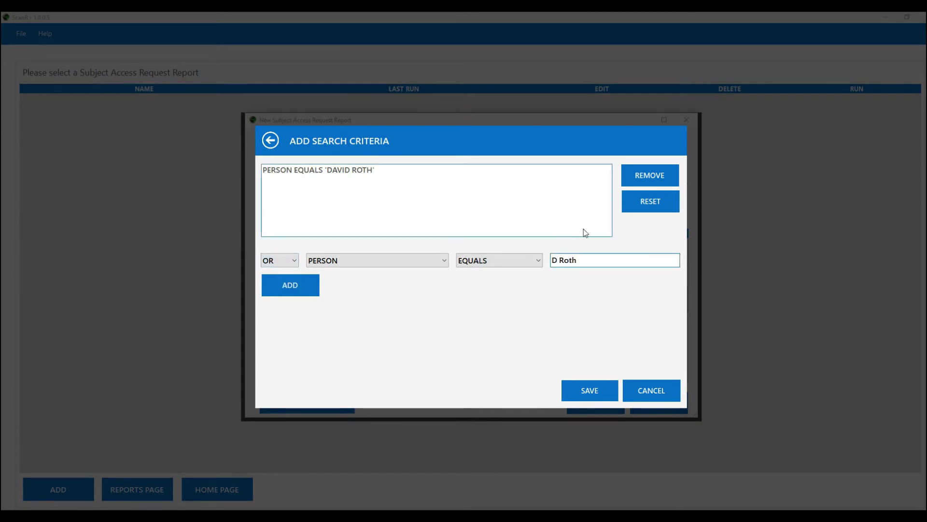
key(BackSpace)
key(BackSpace)
key(BackSpace)
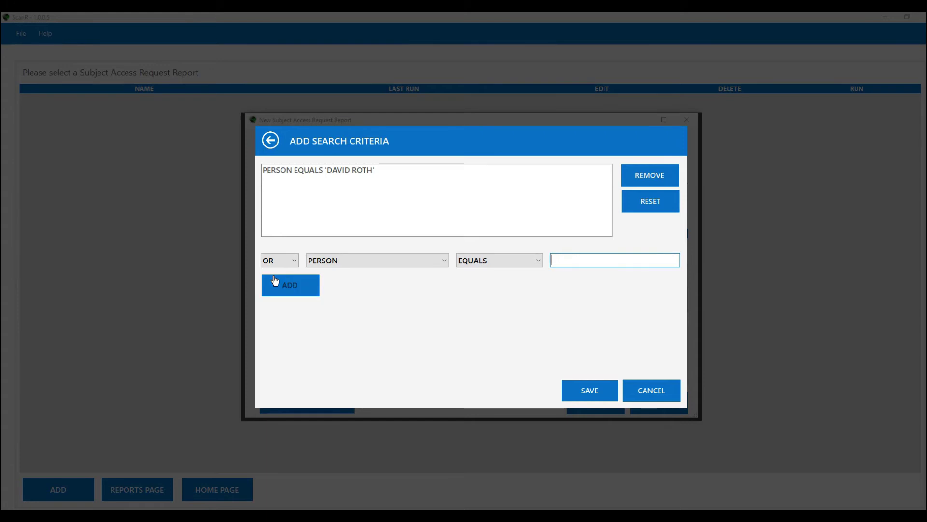
click(285, 260)
click(272, 273)
Look at the UK postcode data type, reselect the PERSON criterion, and save the criteria.
click(411, 263)
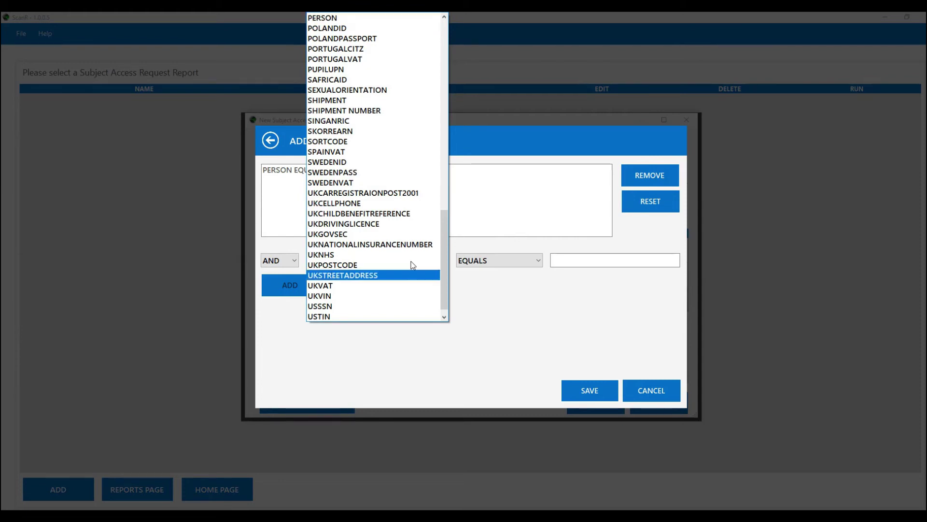
click(344, 265)
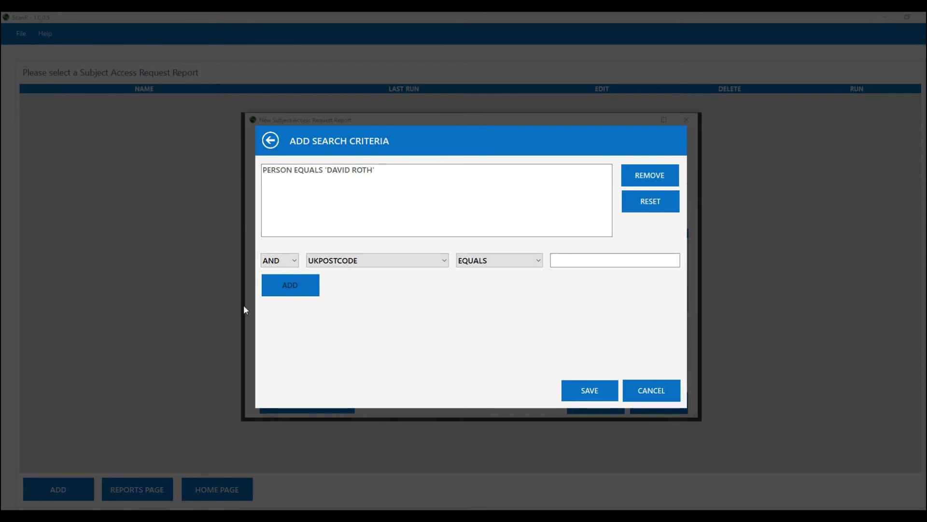
click(319, 171)
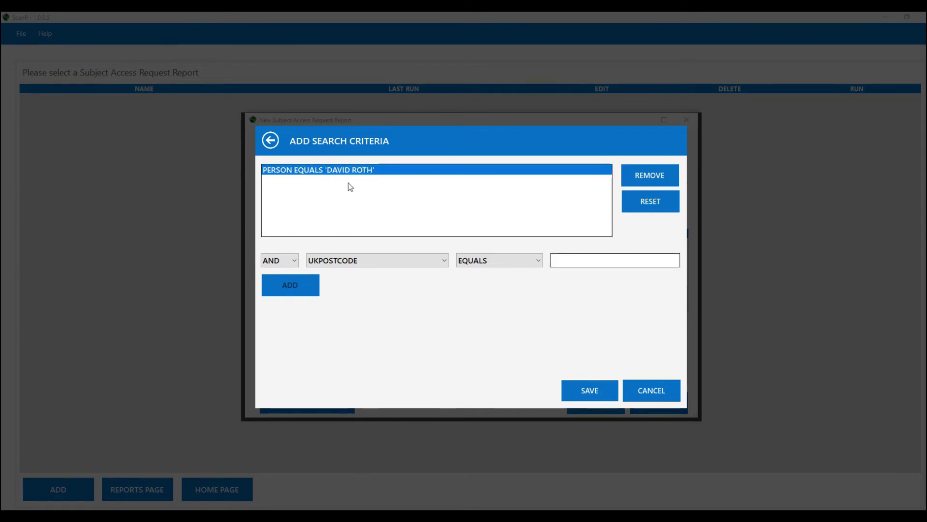
click(591, 387)
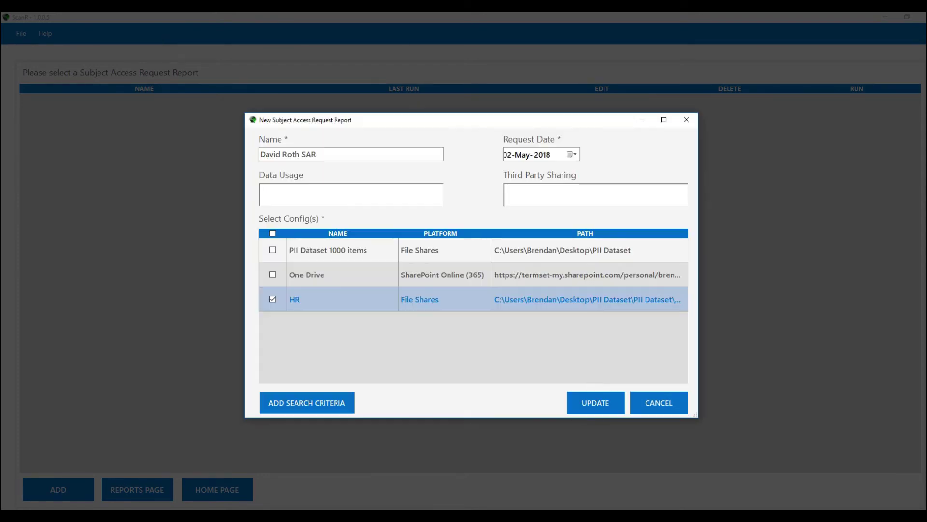
Save and run the SAR report, reviewing 78907897890.csv's 5 PERSON matches scoring 20.
click(575, 402)
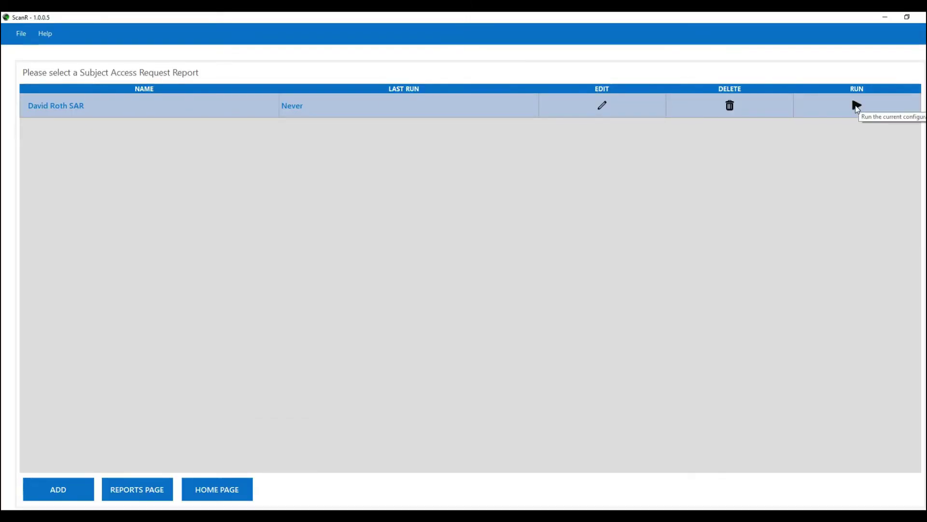
click(857, 106)
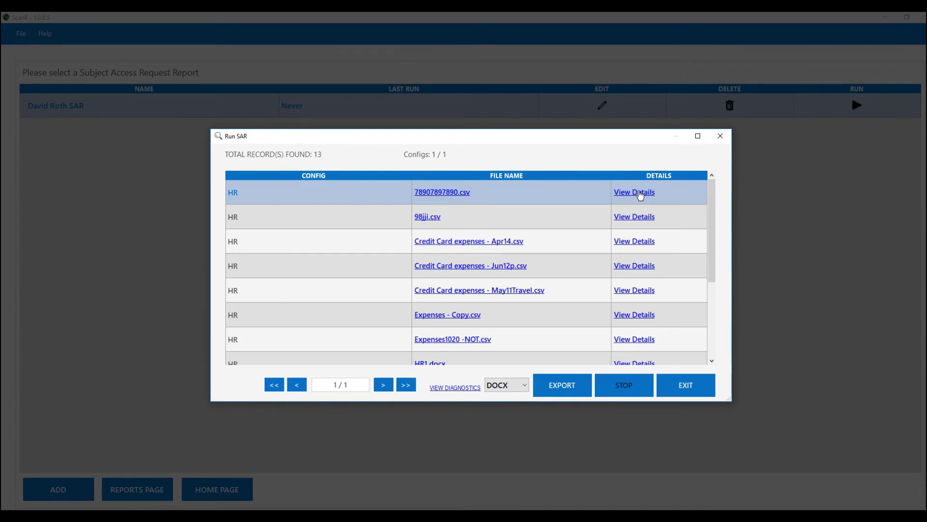
click(640, 194)
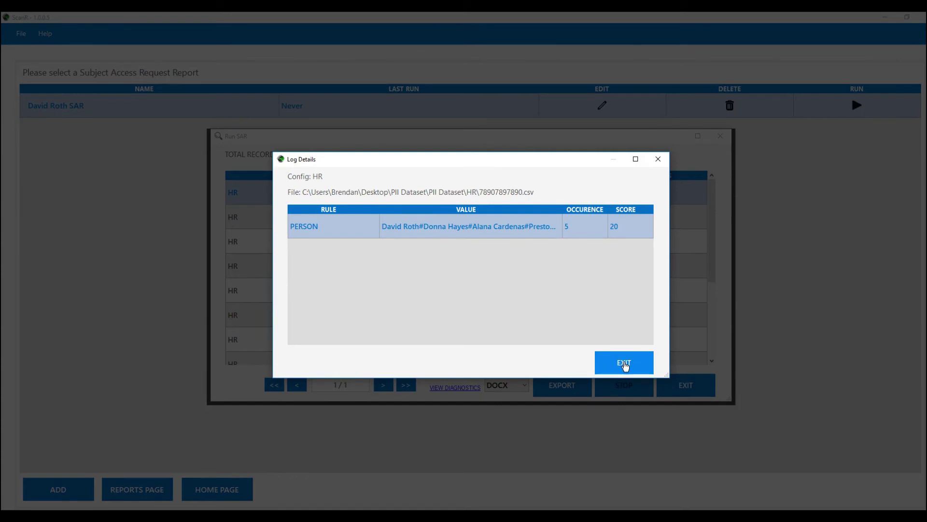
click(623, 364)
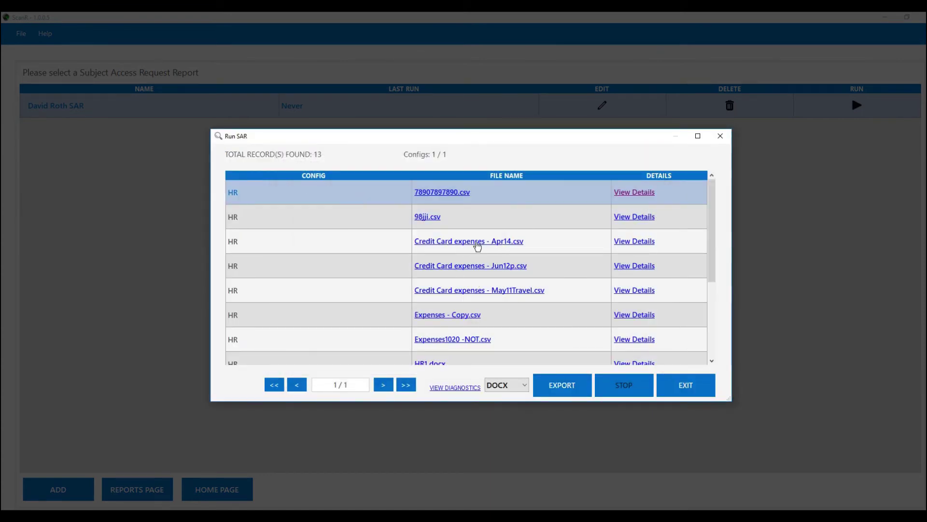
scroll(467, 271, down, 1)
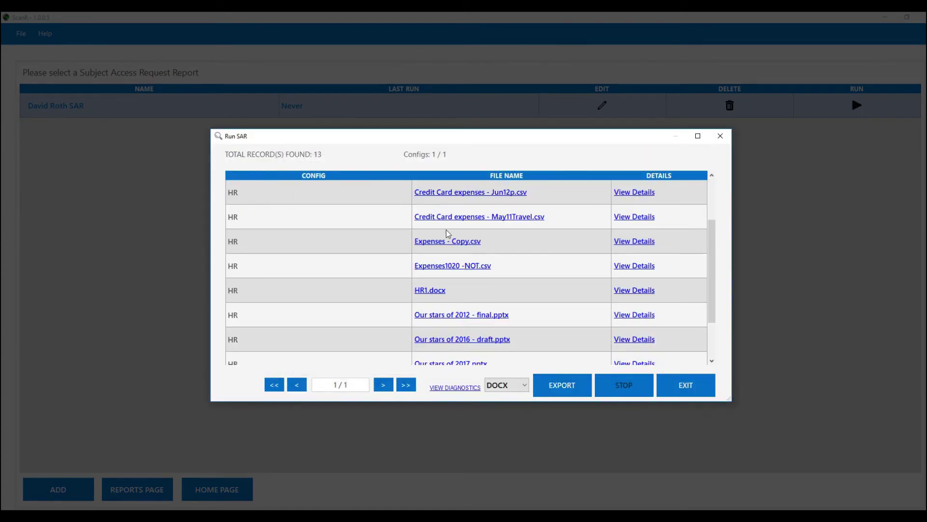
View HR1.docx in Word with the subject's name highlighted, then close it.
click(437, 295)
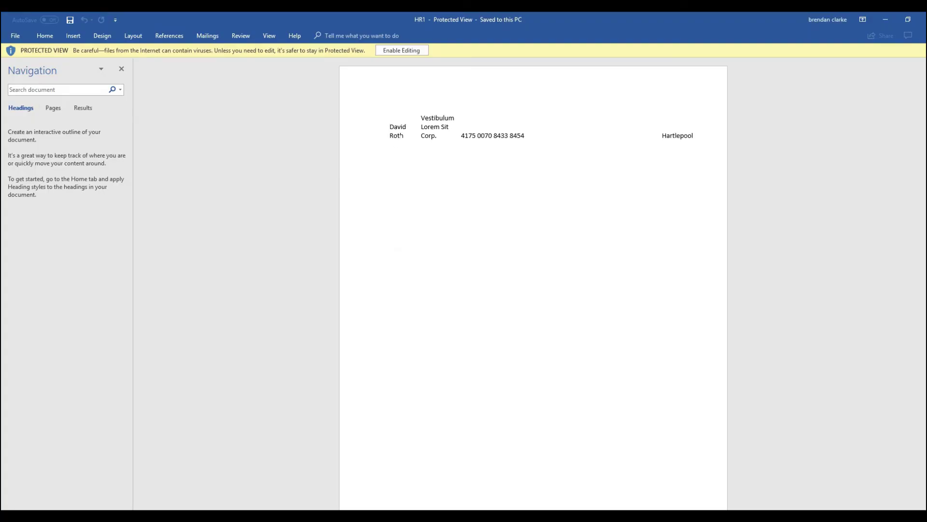
drag(390, 126, 404, 136)
key(alt+F4)
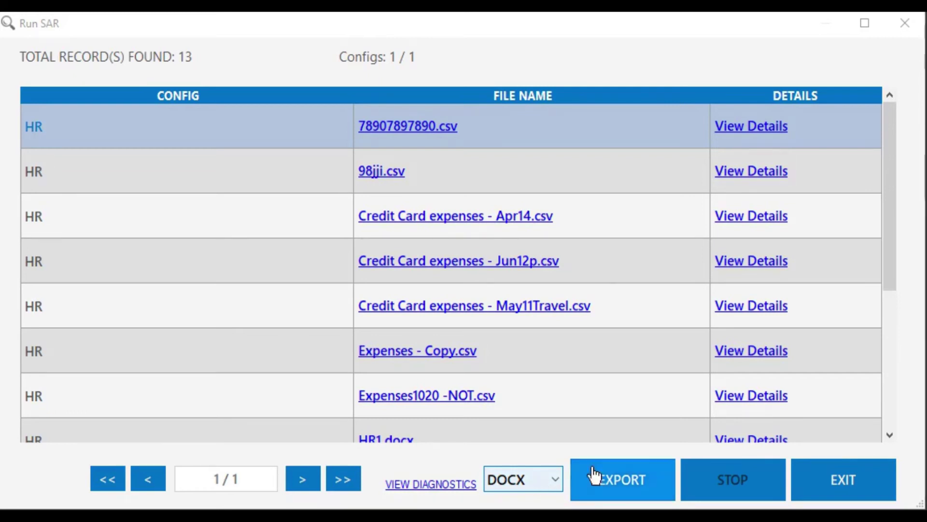
Export the SAR results to the Desktop as a DOCX named after the subject plus _SAR.
click(620, 483)
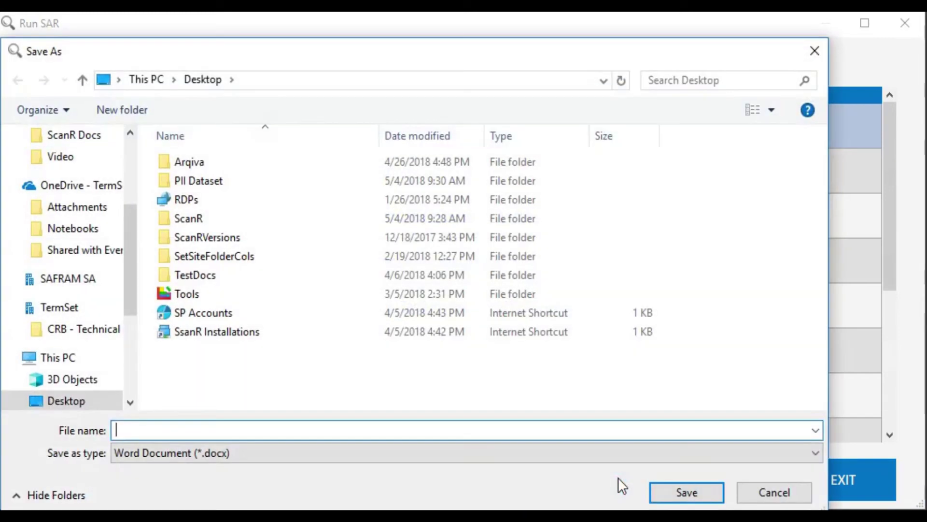
text(DavidRa)
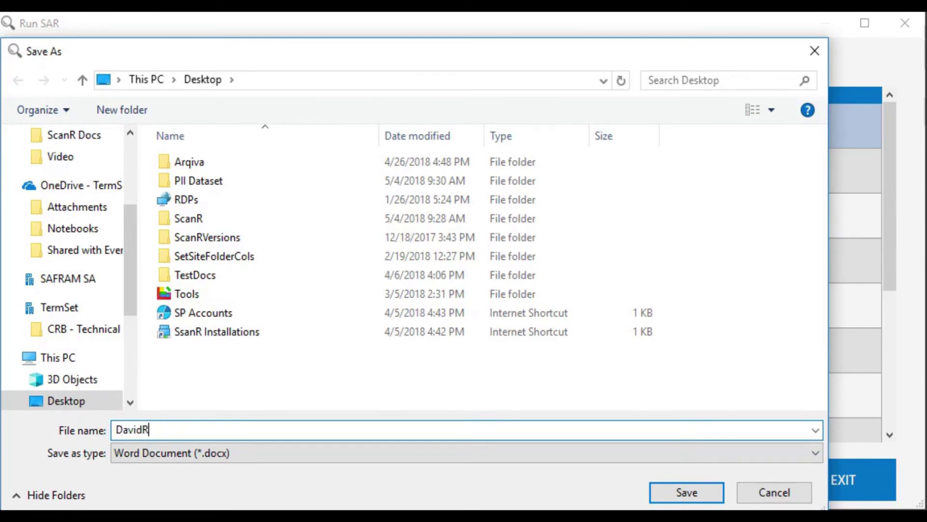
key(BackSpace)
key(BackSpace)
text(_SAR)
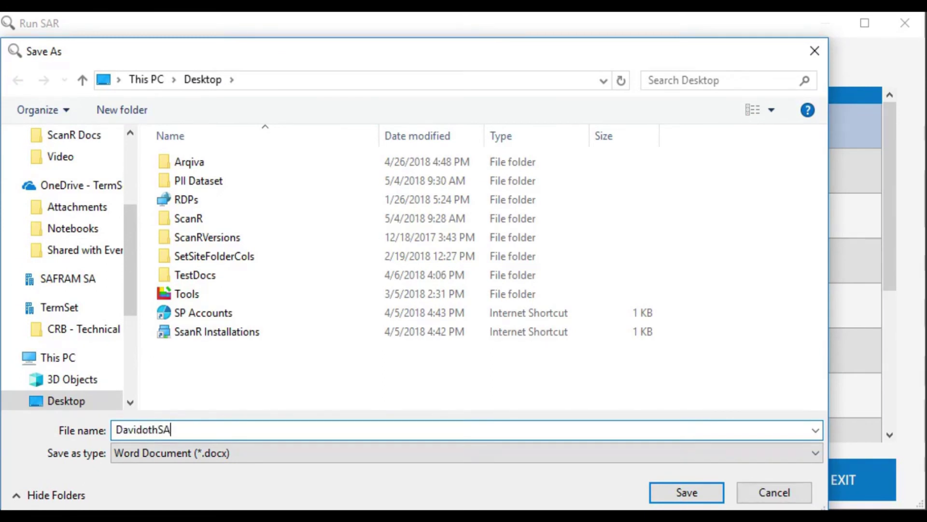
key(Return)
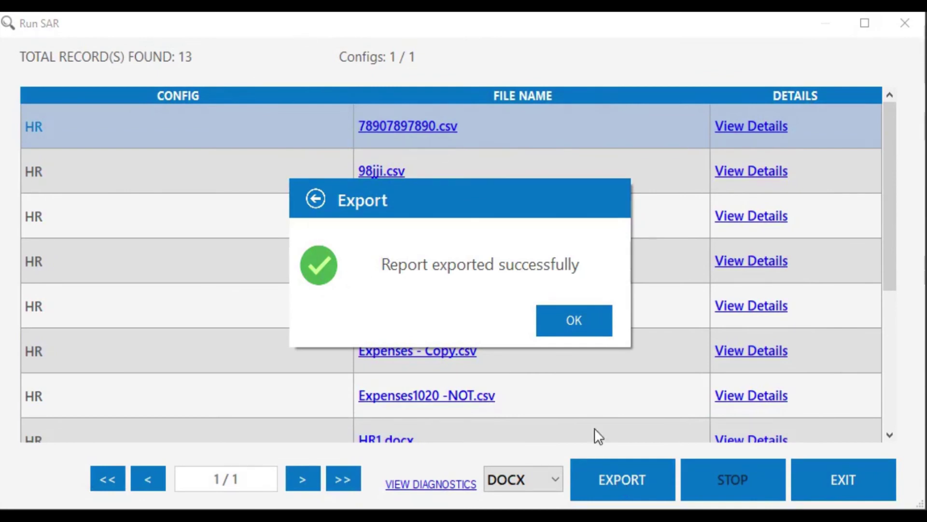
click(582, 336)
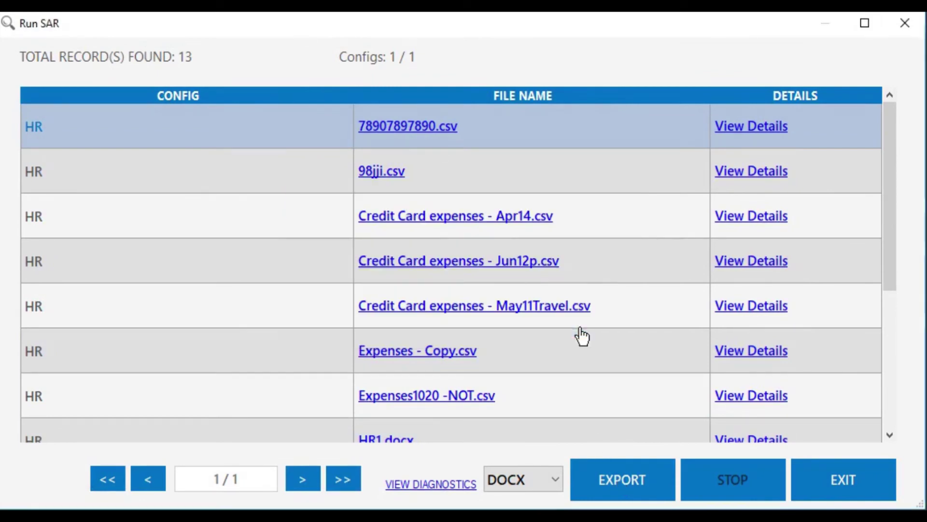
Export the results as XLSX named after the subject plus INTERNAL, then close the results.
click(555, 477)
key(Down)
key(Return)
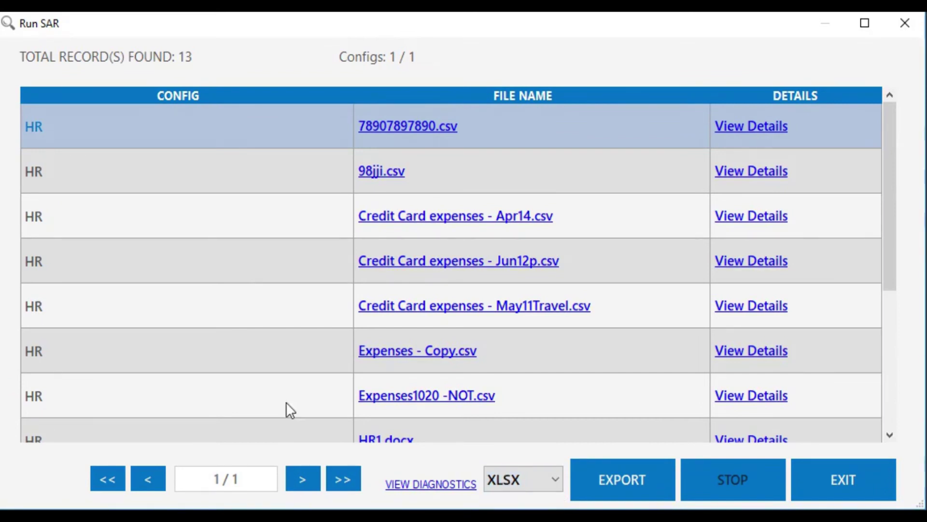
click(630, 479)
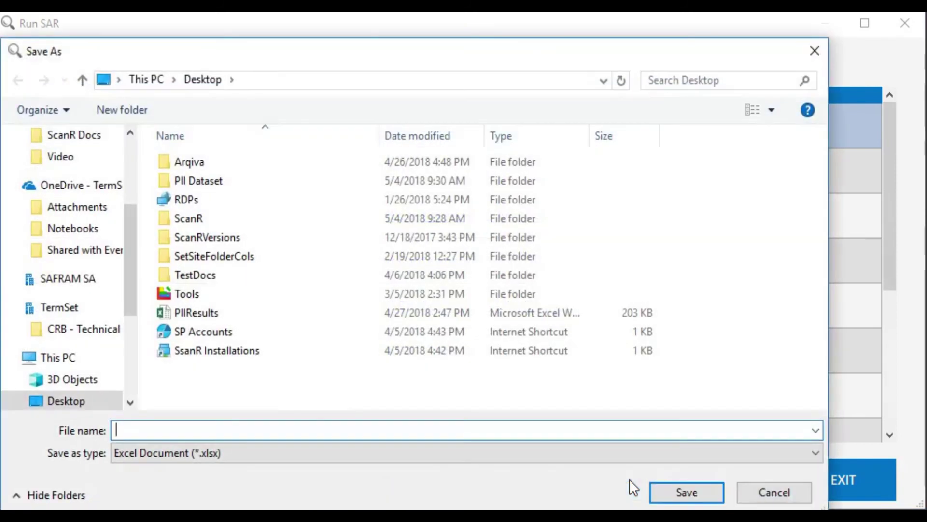
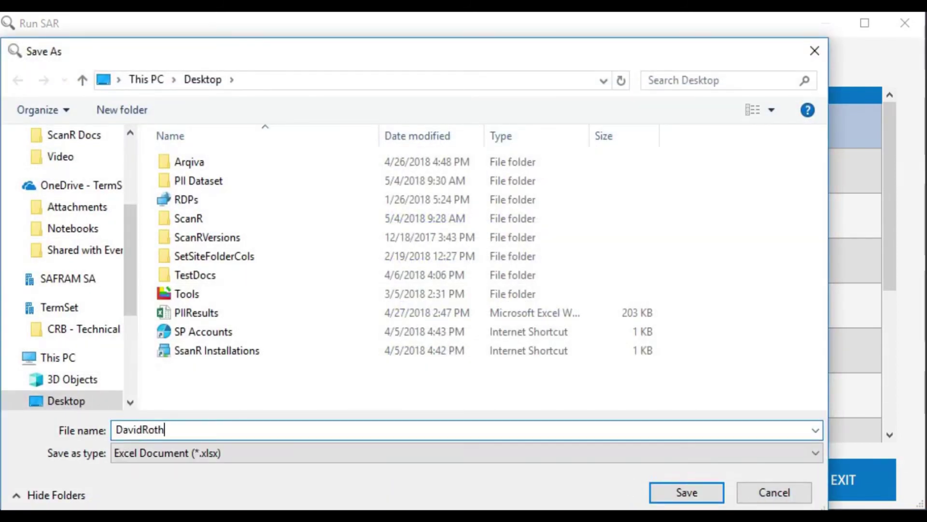
text(INTERNAL)
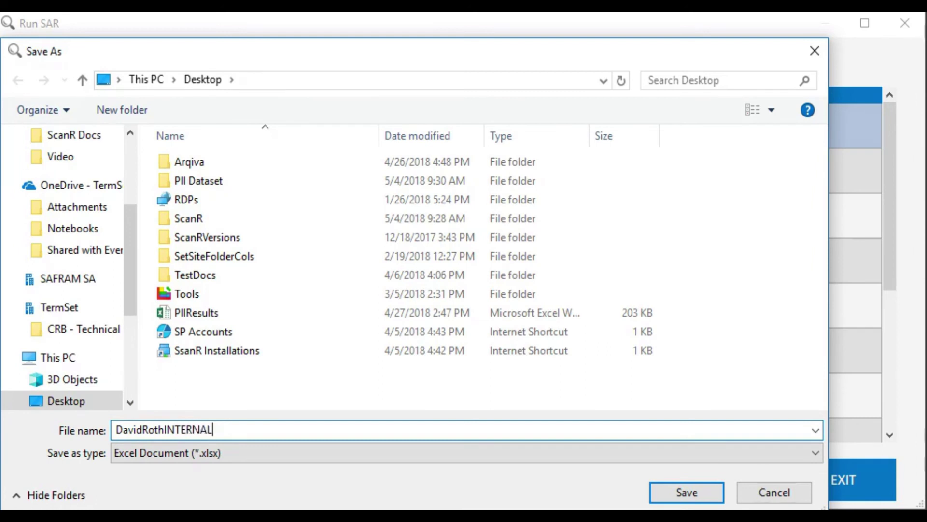
key(Return)
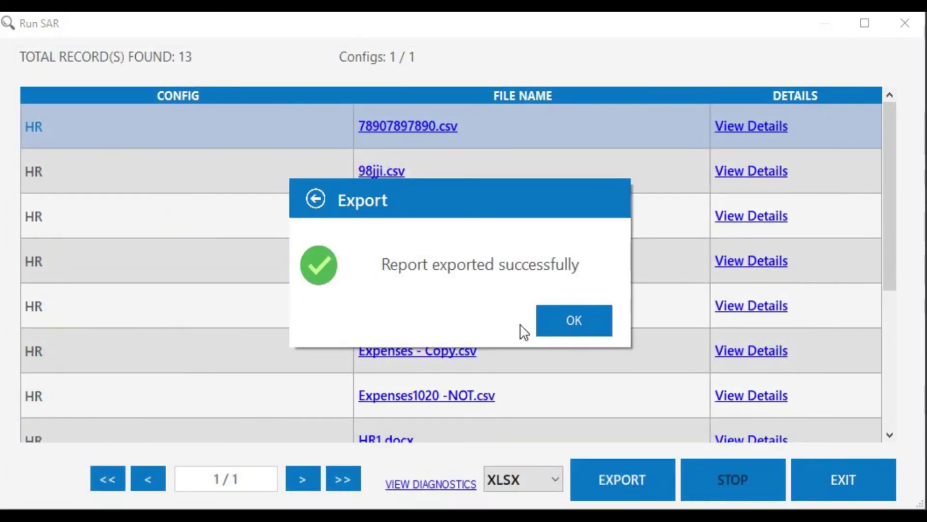
click(570, 324)
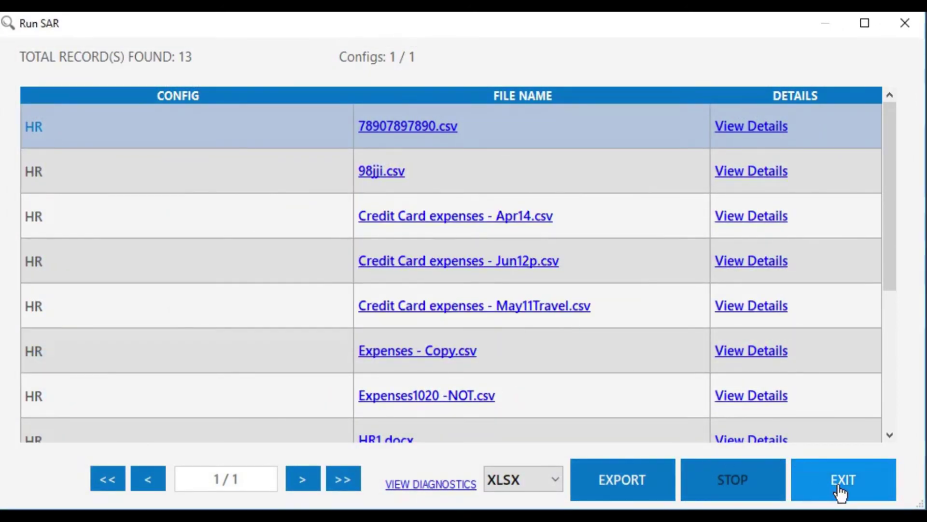
click(841, 490)
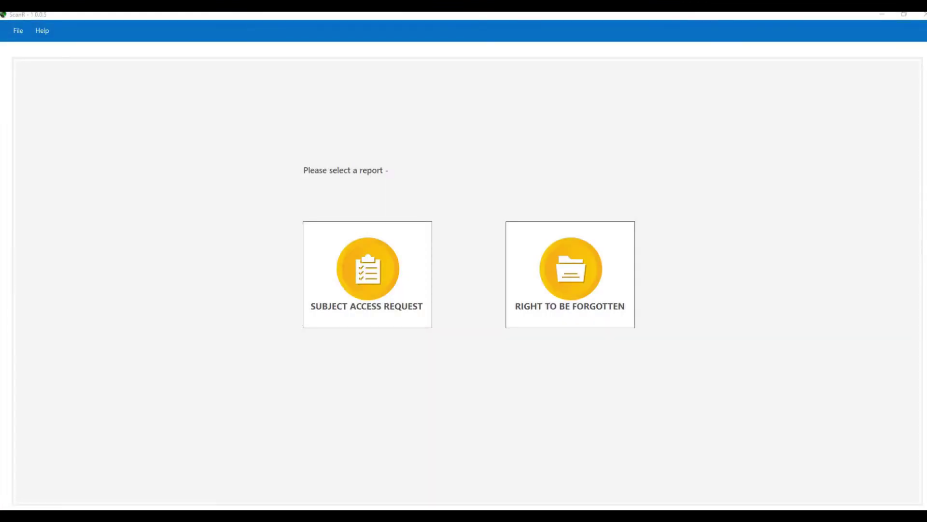
Create and run a Right To Be Forgotten report, named after the subject plus RTBF, dated 02-May-2018.
click(575, 280)
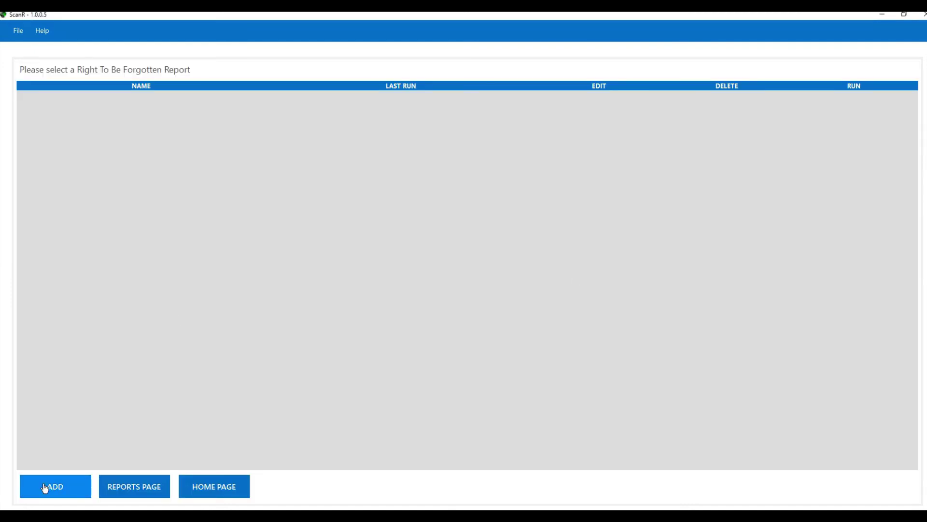
click(43, 487)
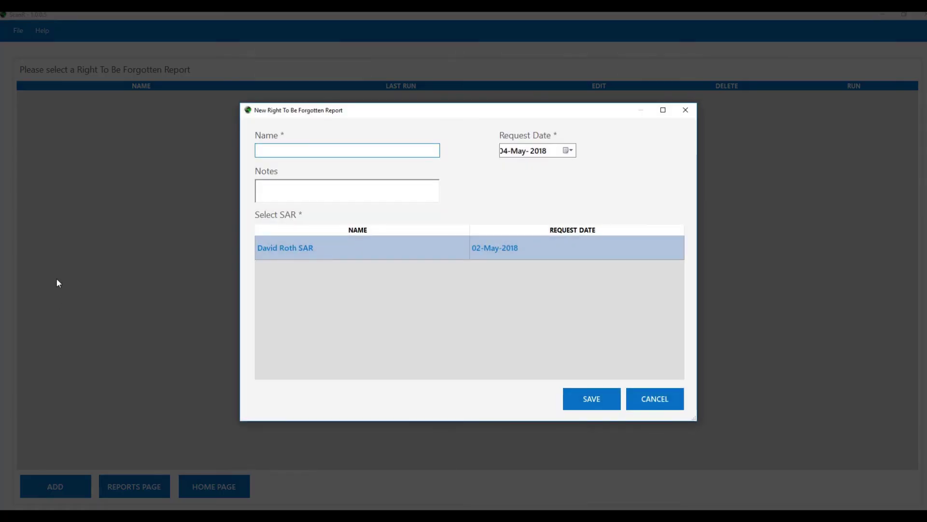
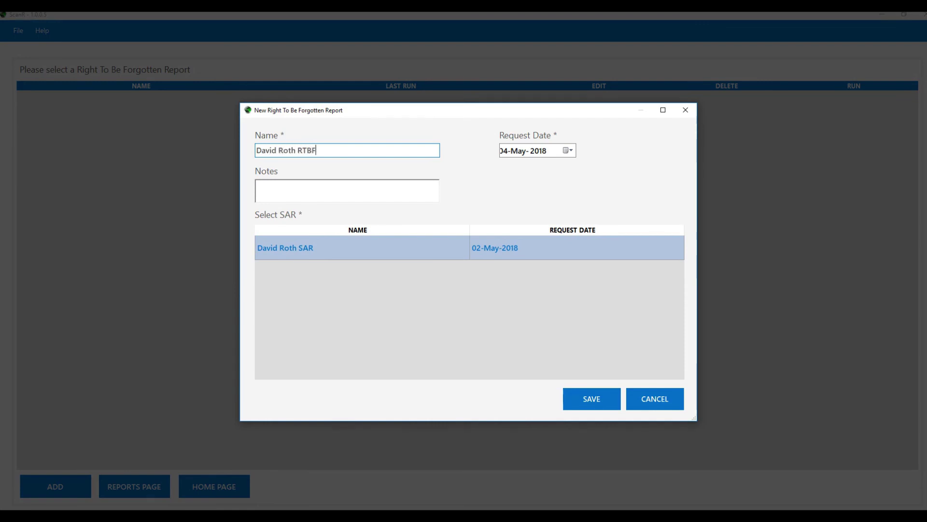
click(569, 150)
click(555, 184)
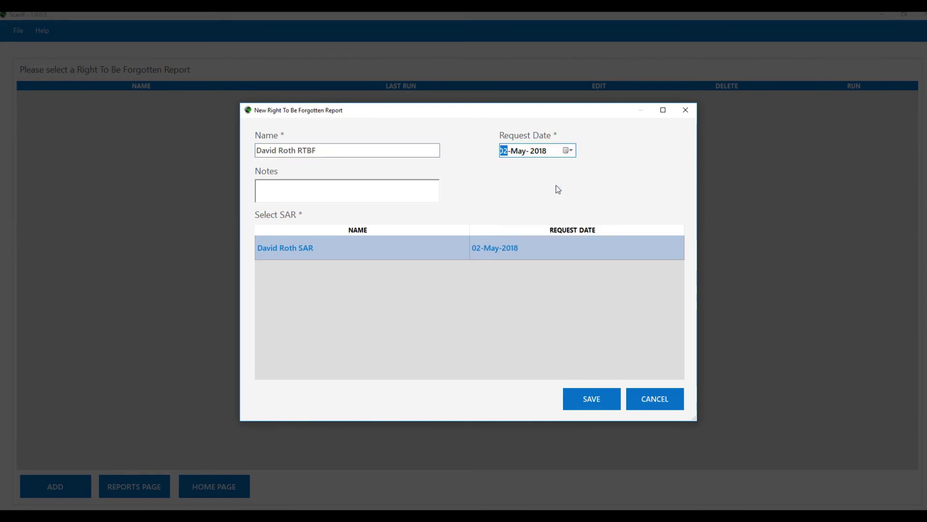
click(256, 186)
click(590, 403)
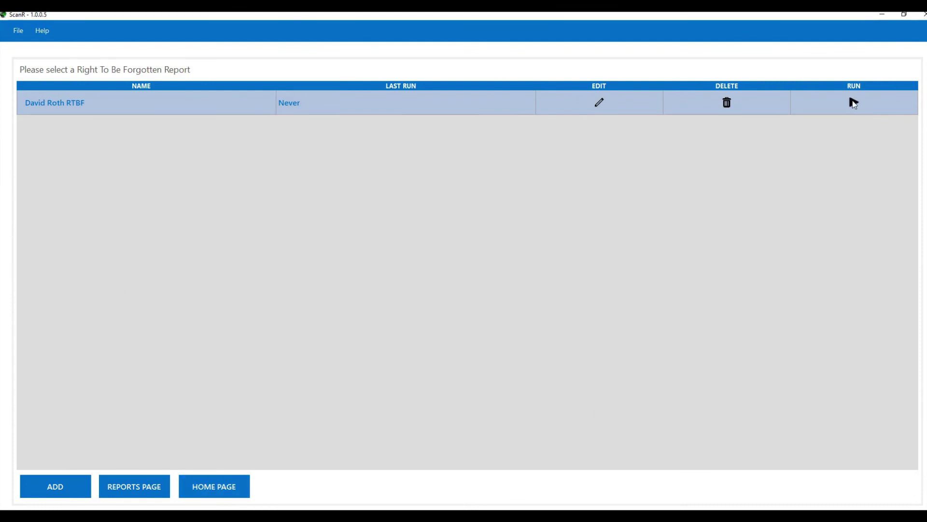
click(853, 103)
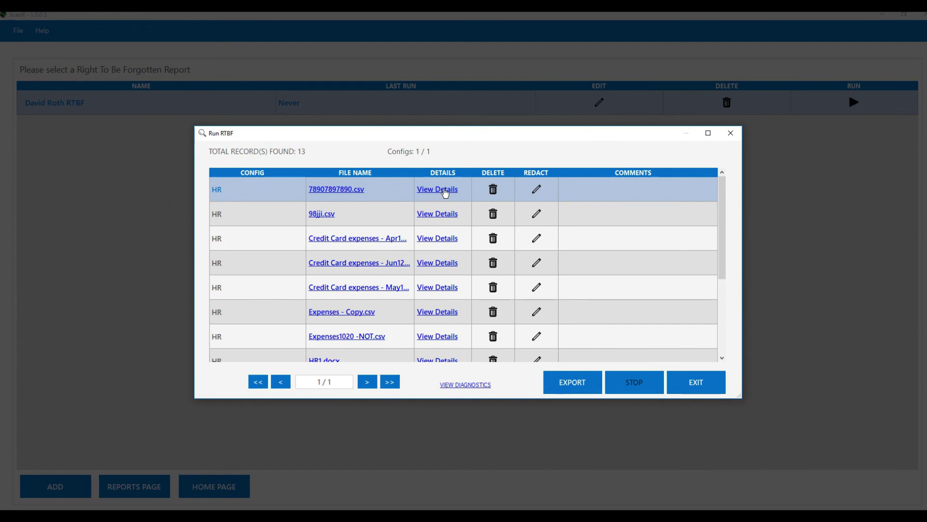
Check the first file's details, then confirm manual redaction of 78907897890.csv.
click(445, 193)
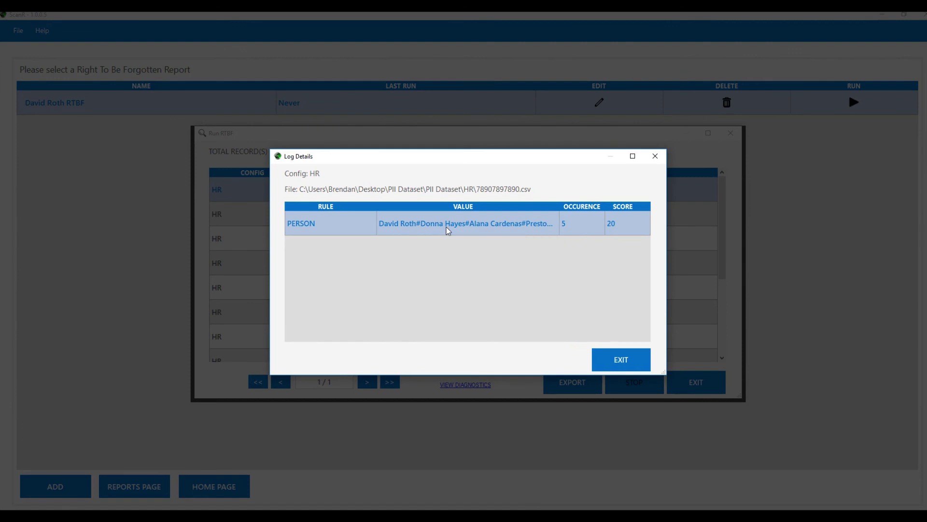
click(621, 360)
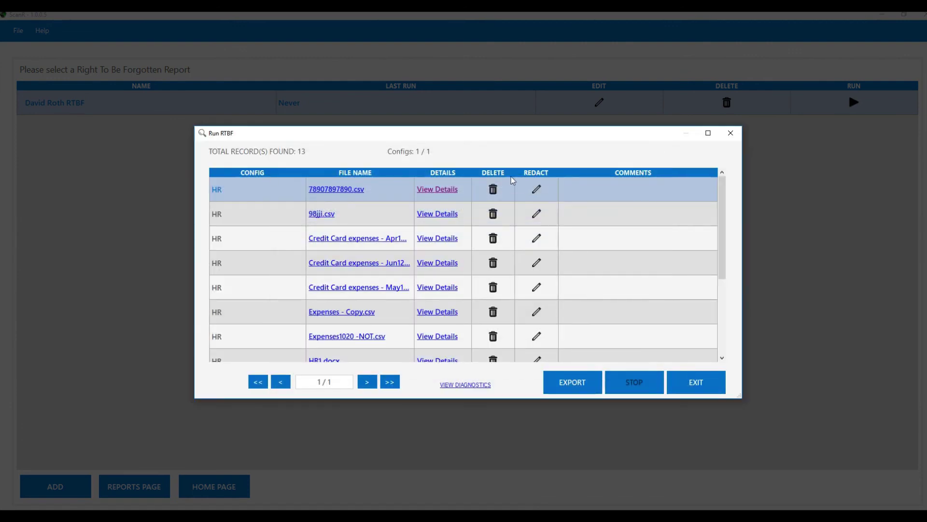
click(536, 190)
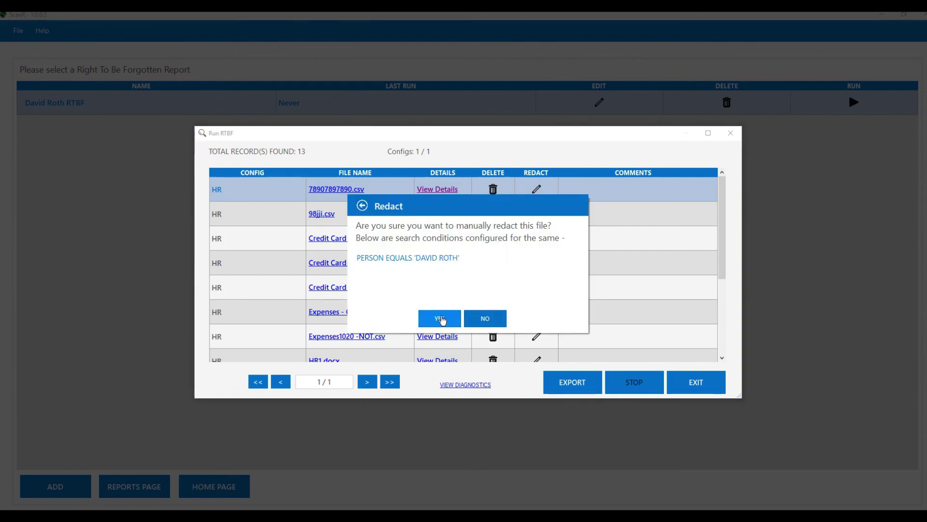
click(439, 319)
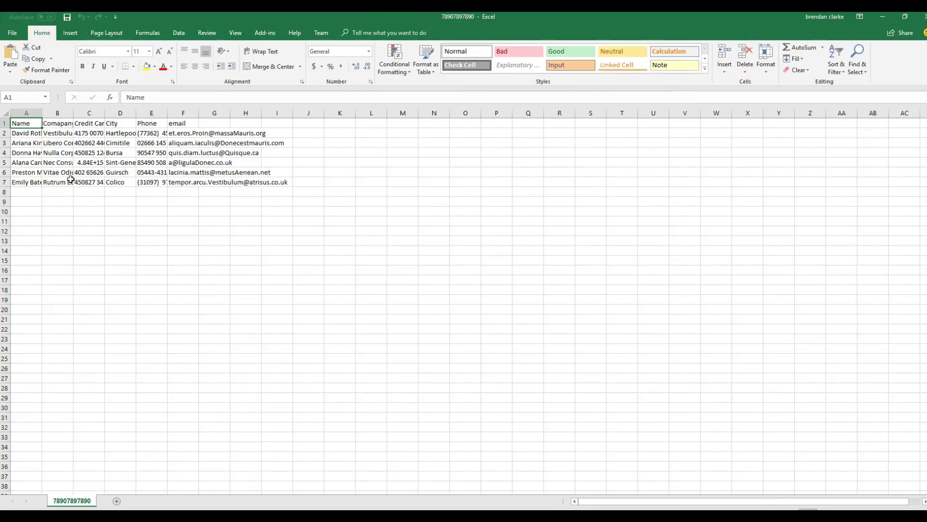
Overwrite the name in cell A2 of 78907897890.csv with REDACTED, save and close Excel.
drag(42, 113, 141, 116)
double_click(49, 136)
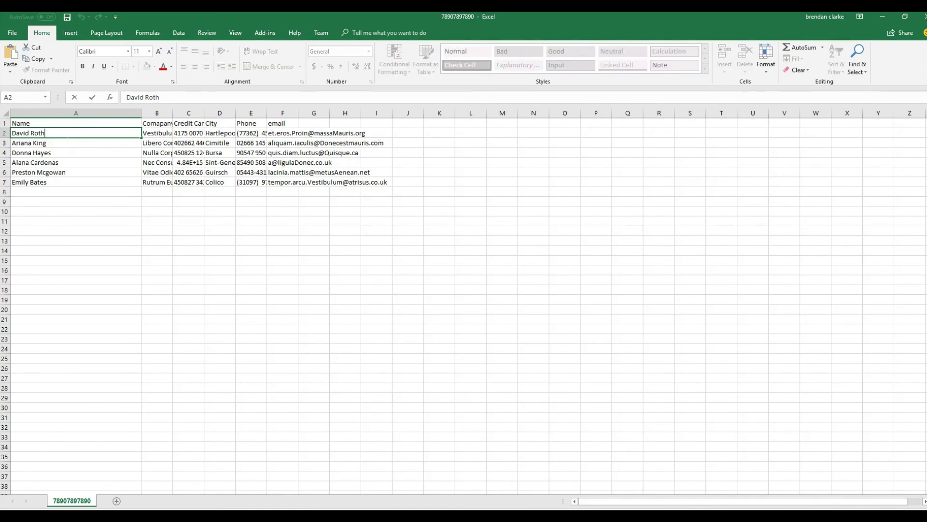
key(shift+Home)
key(BackSpace)
text(REDACTED)
key(ctrl+Return)
click(67, 17)
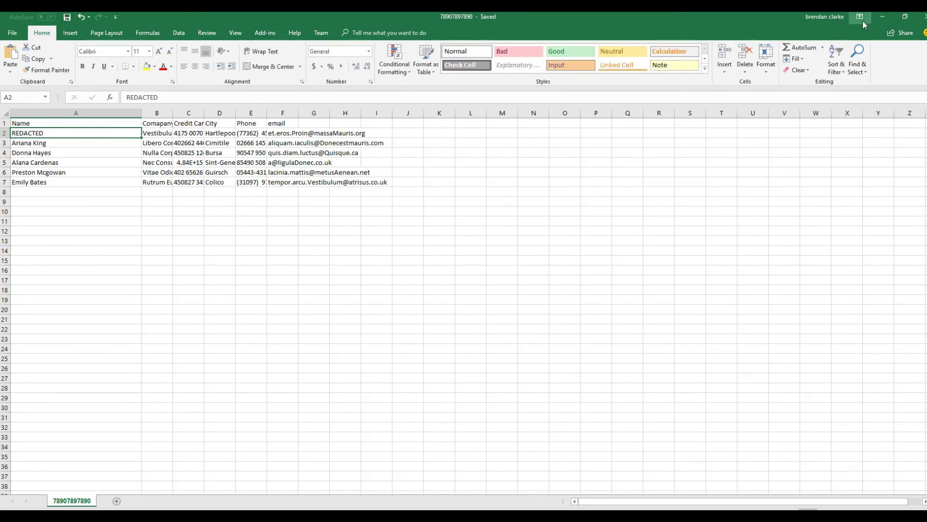
click(924, 17)
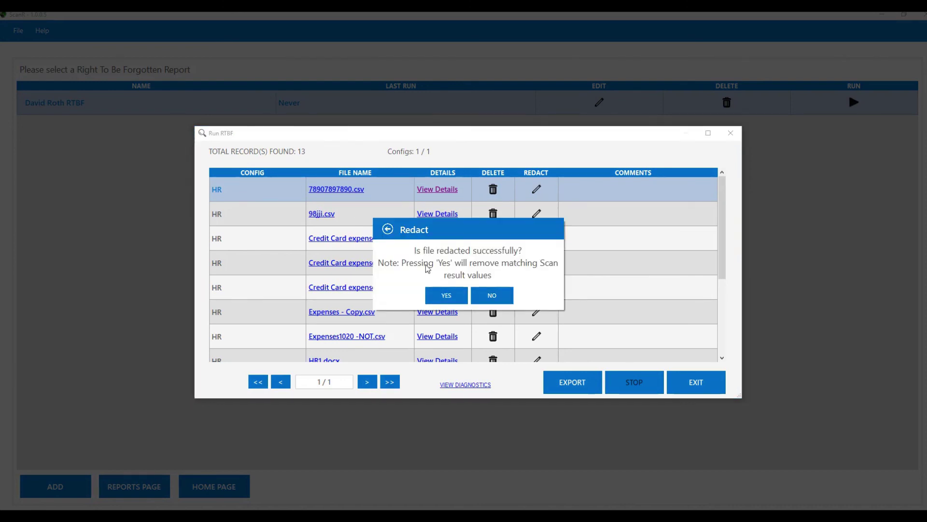
Confirm 78907897890.csv was redacted and delete Credit Card expenses - Apr14.csv.
click(439, 300)
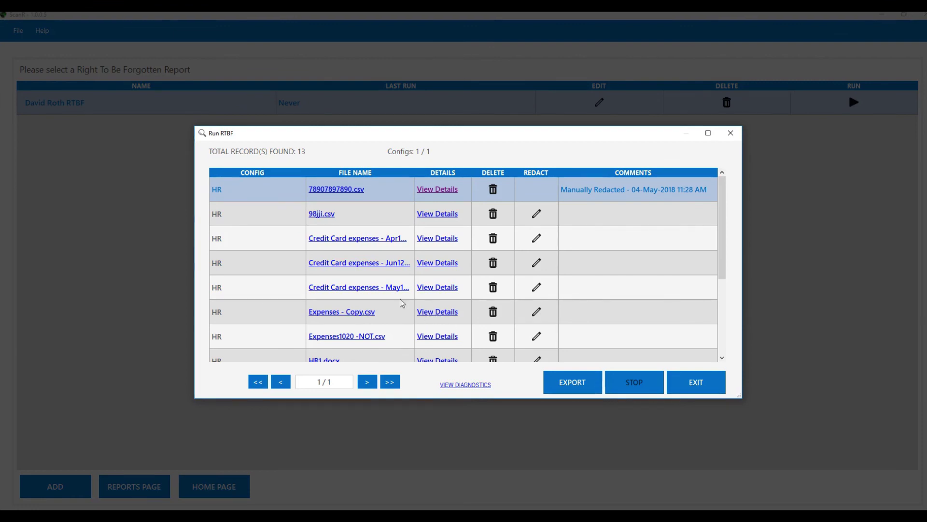
click(493, 240)
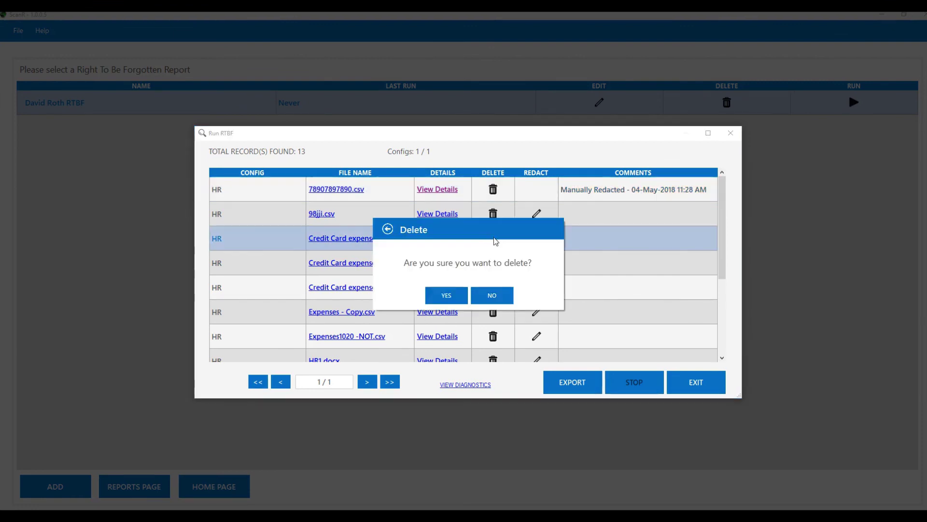
click(443, 296)
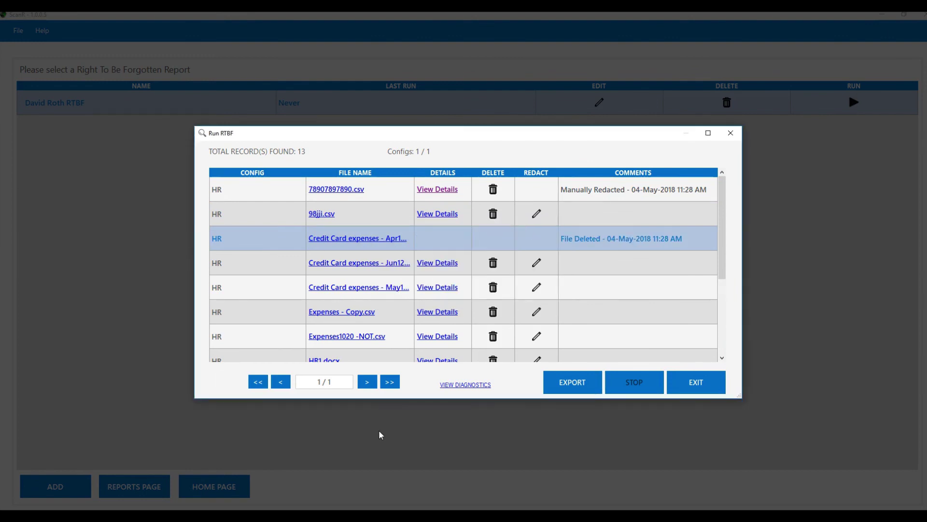